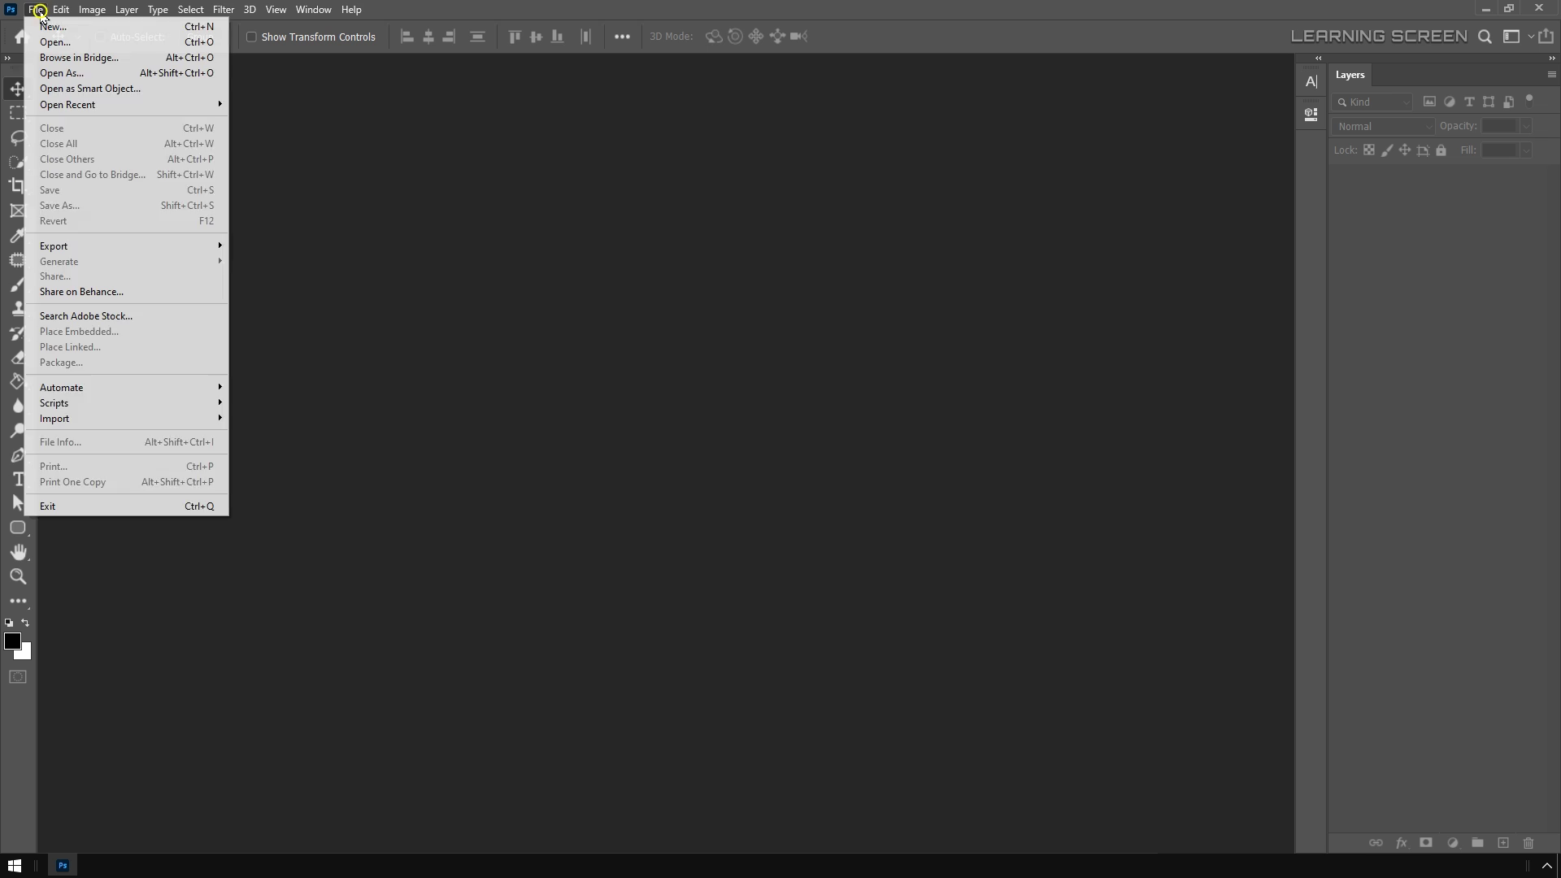
# Set up a new document at 1920 × 1080 pixels and 300 ppi.
pyautogui.click(44, 26)
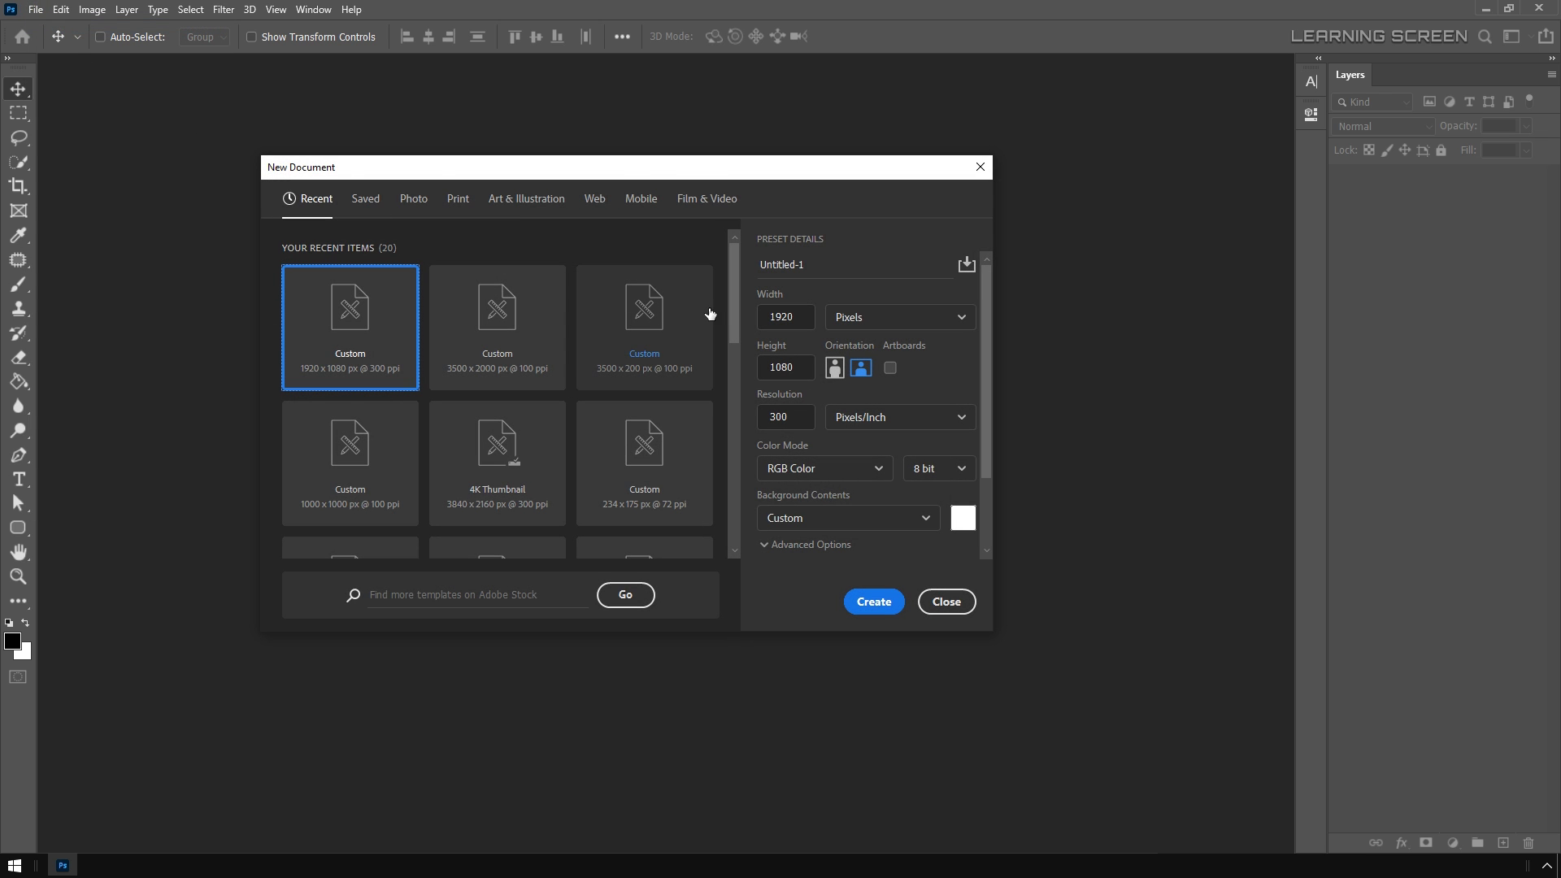
pyautogui.doubleClick(795, 317)
pyautogui.click(803, 368)
pyautogui.moveTo(803, 367); pyautogui.dragTo(756, 361)
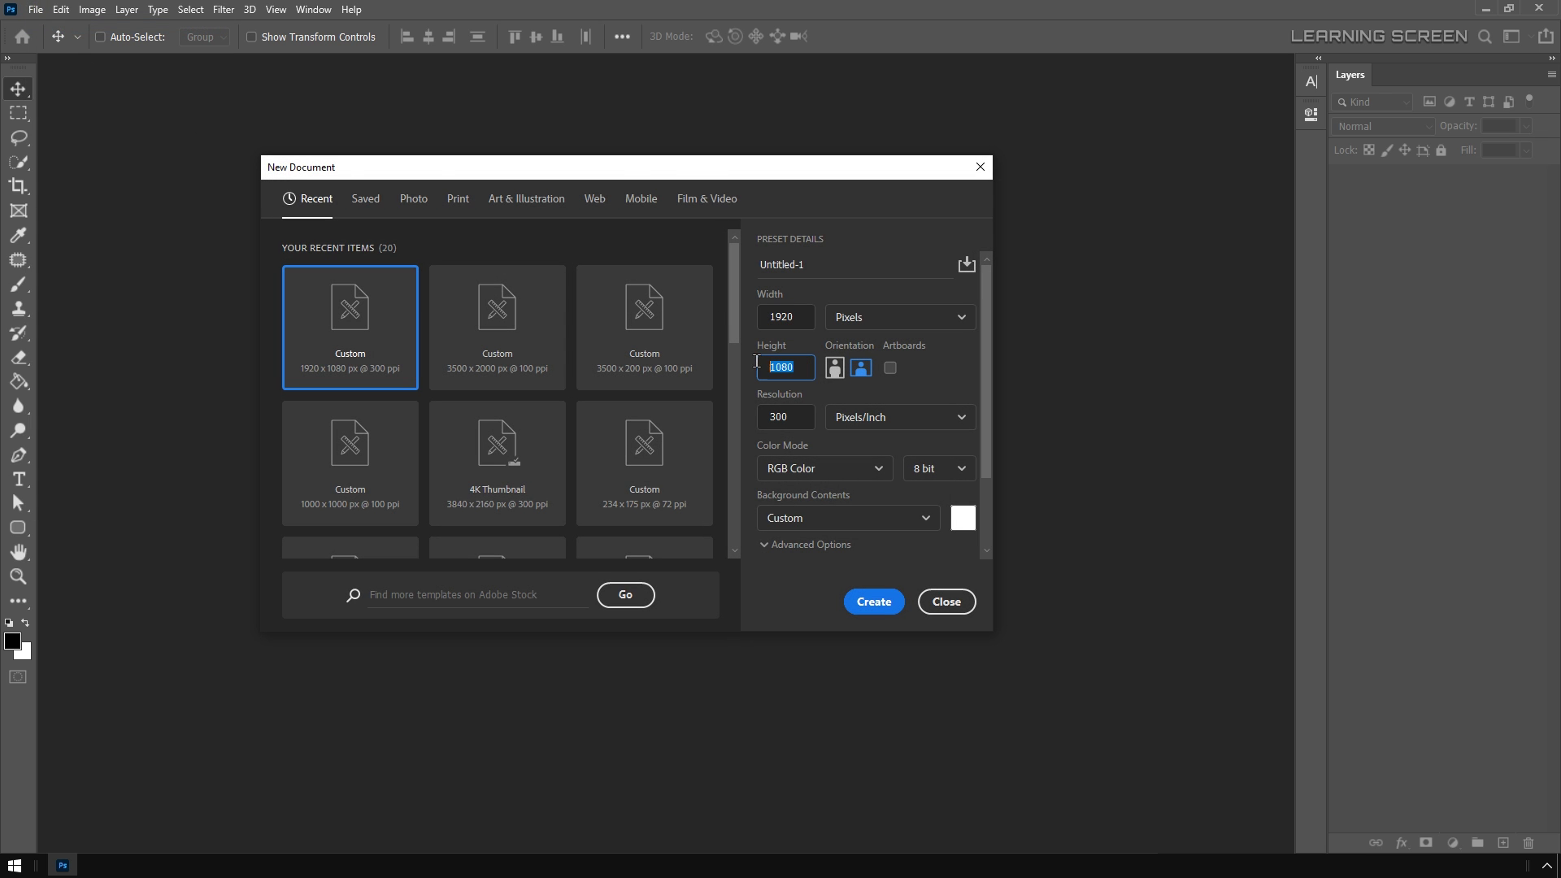
pyautogui.moveTo(797, 422); pyautogui.dragTo(760, 424)
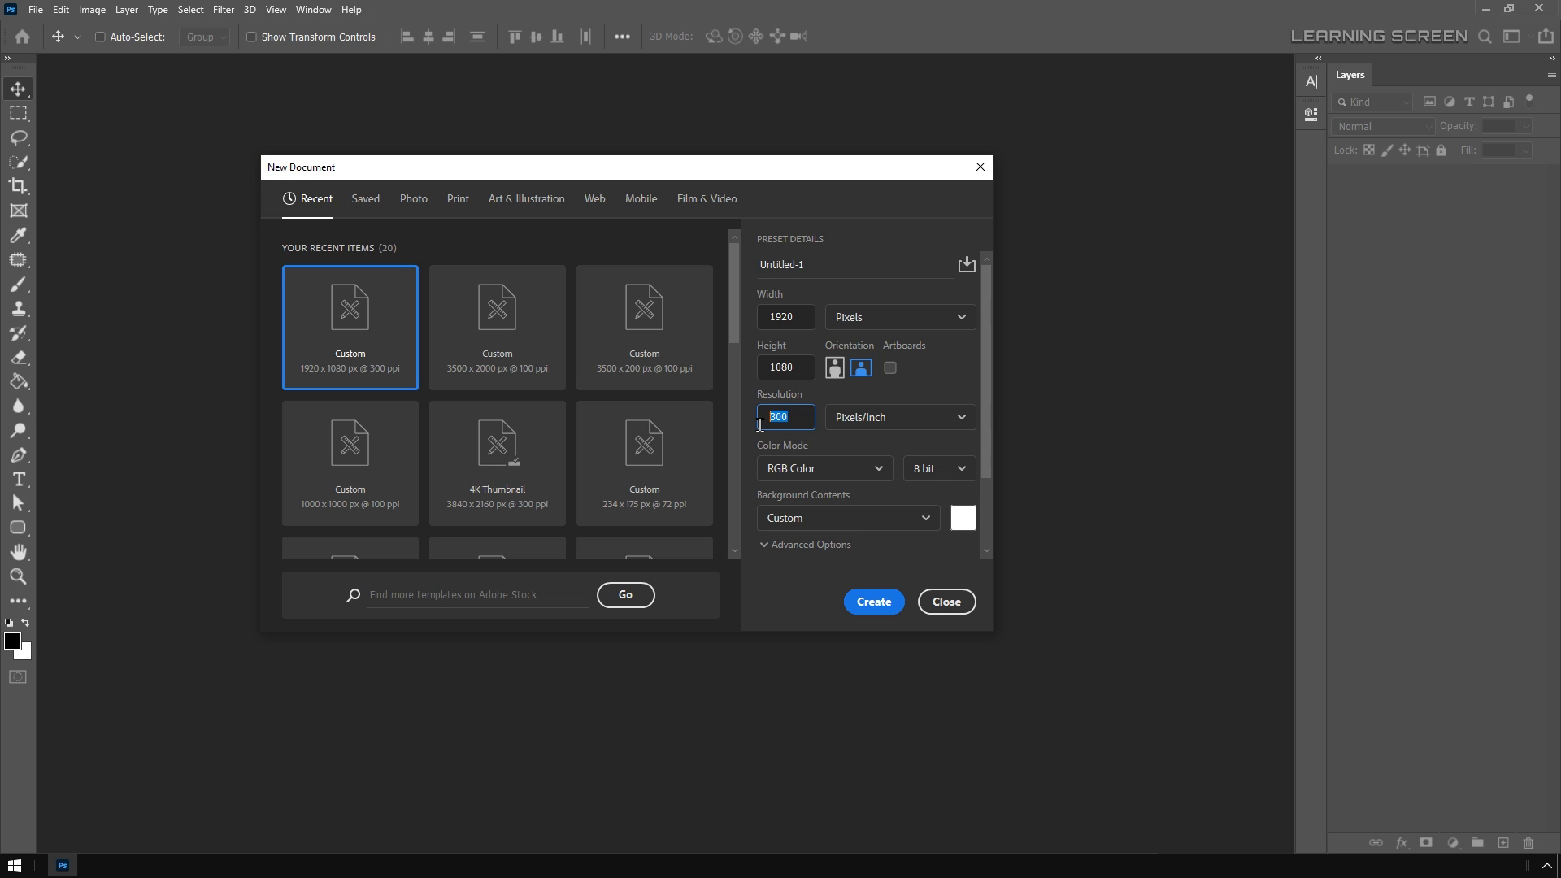
# Create the document, add a turquoise Solid Color fill layer, and delete the Background layer.
pyautogui.click(864, 601)
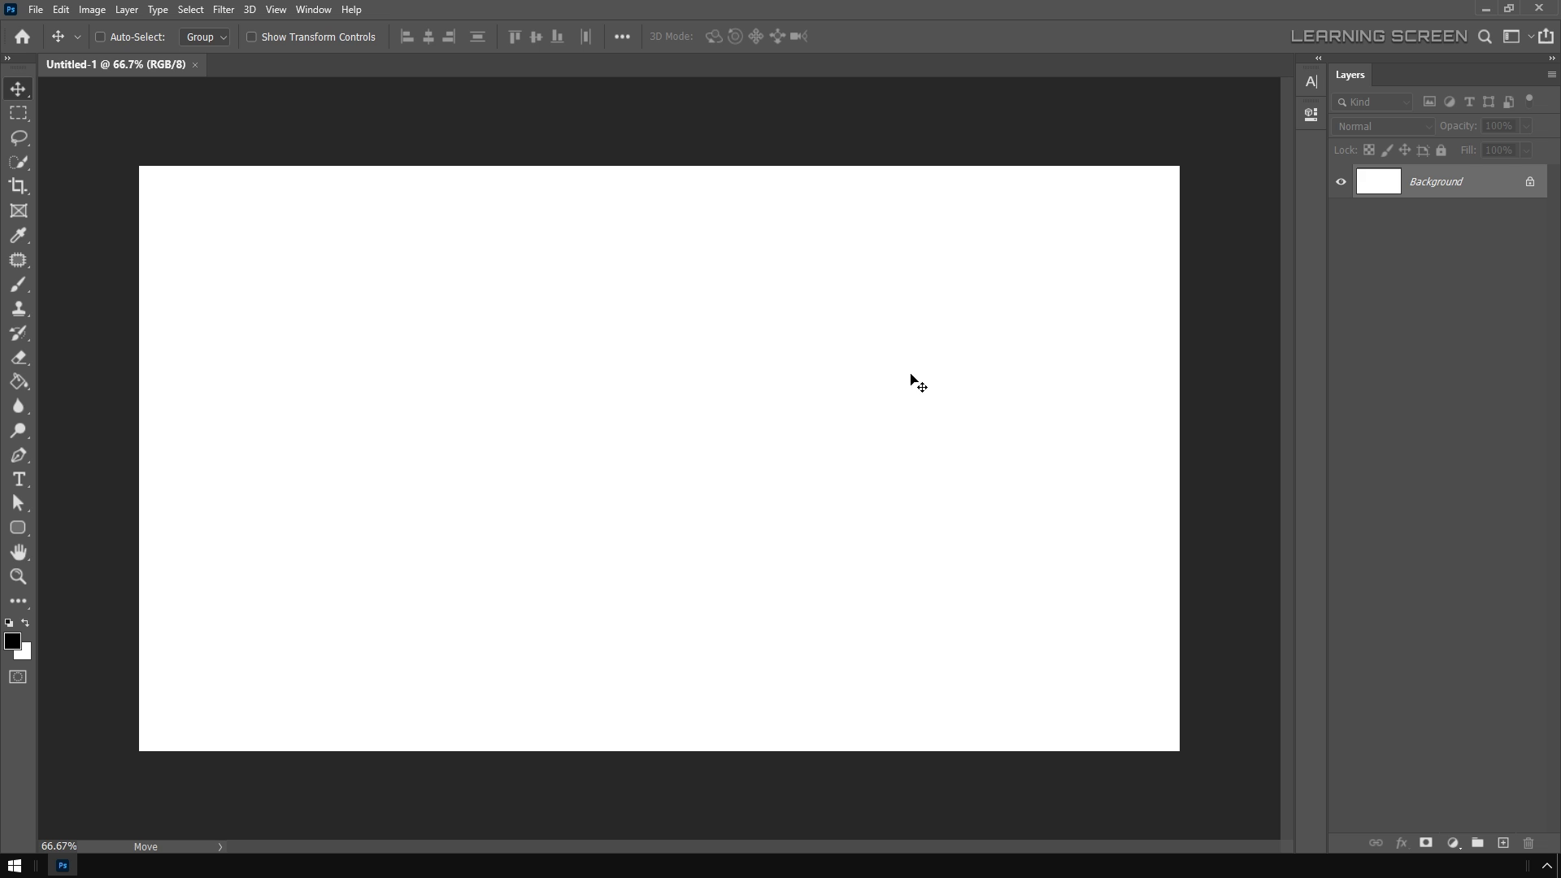
pyautogui.click(1454, 843)
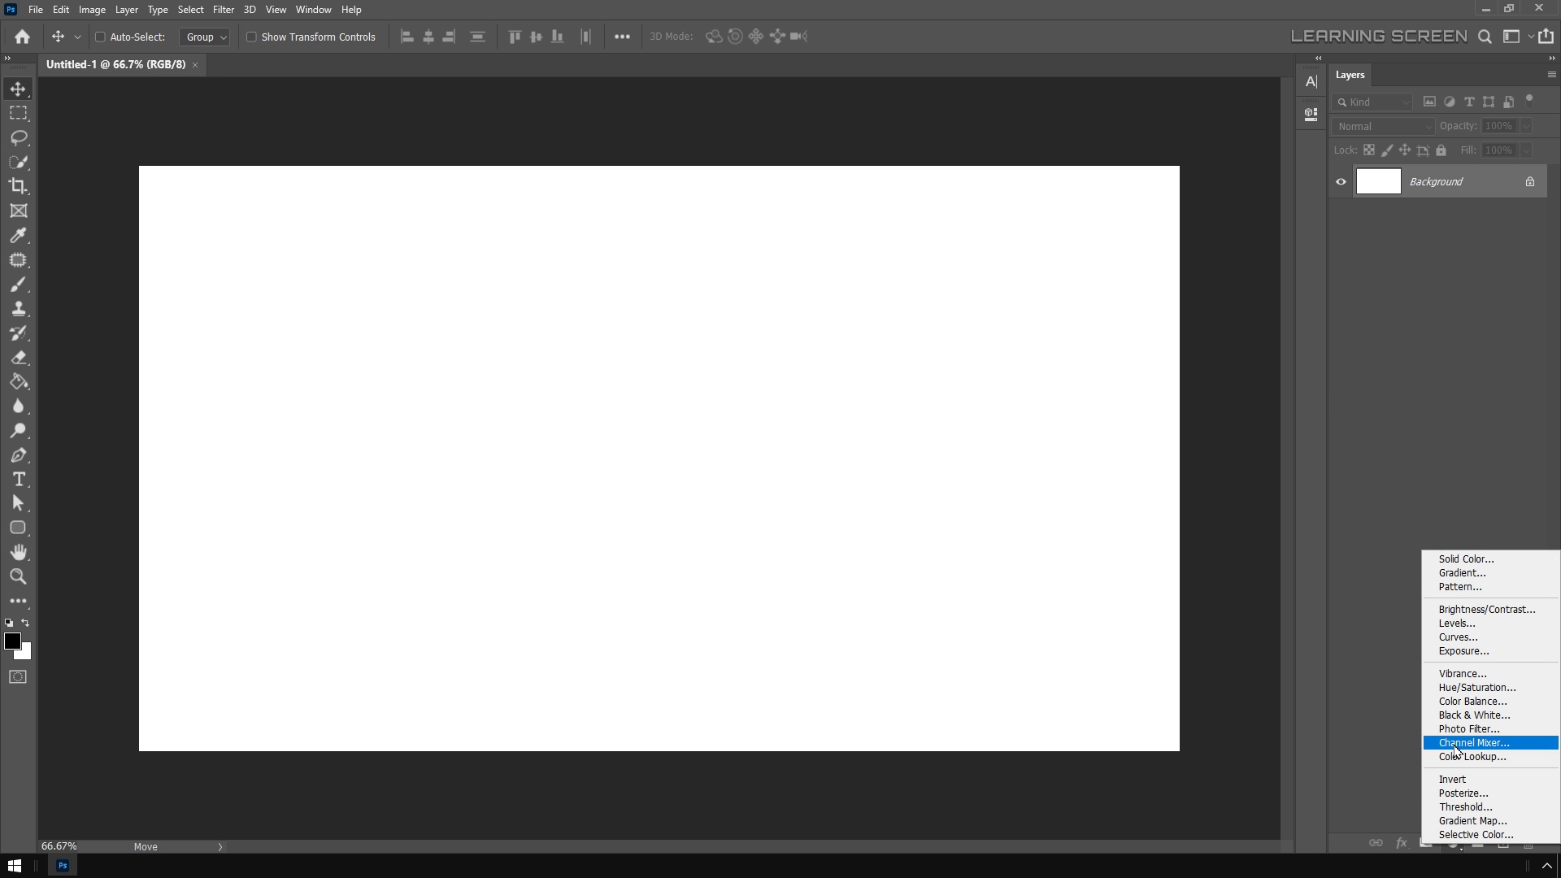
pyautogui.click(1473, 560)
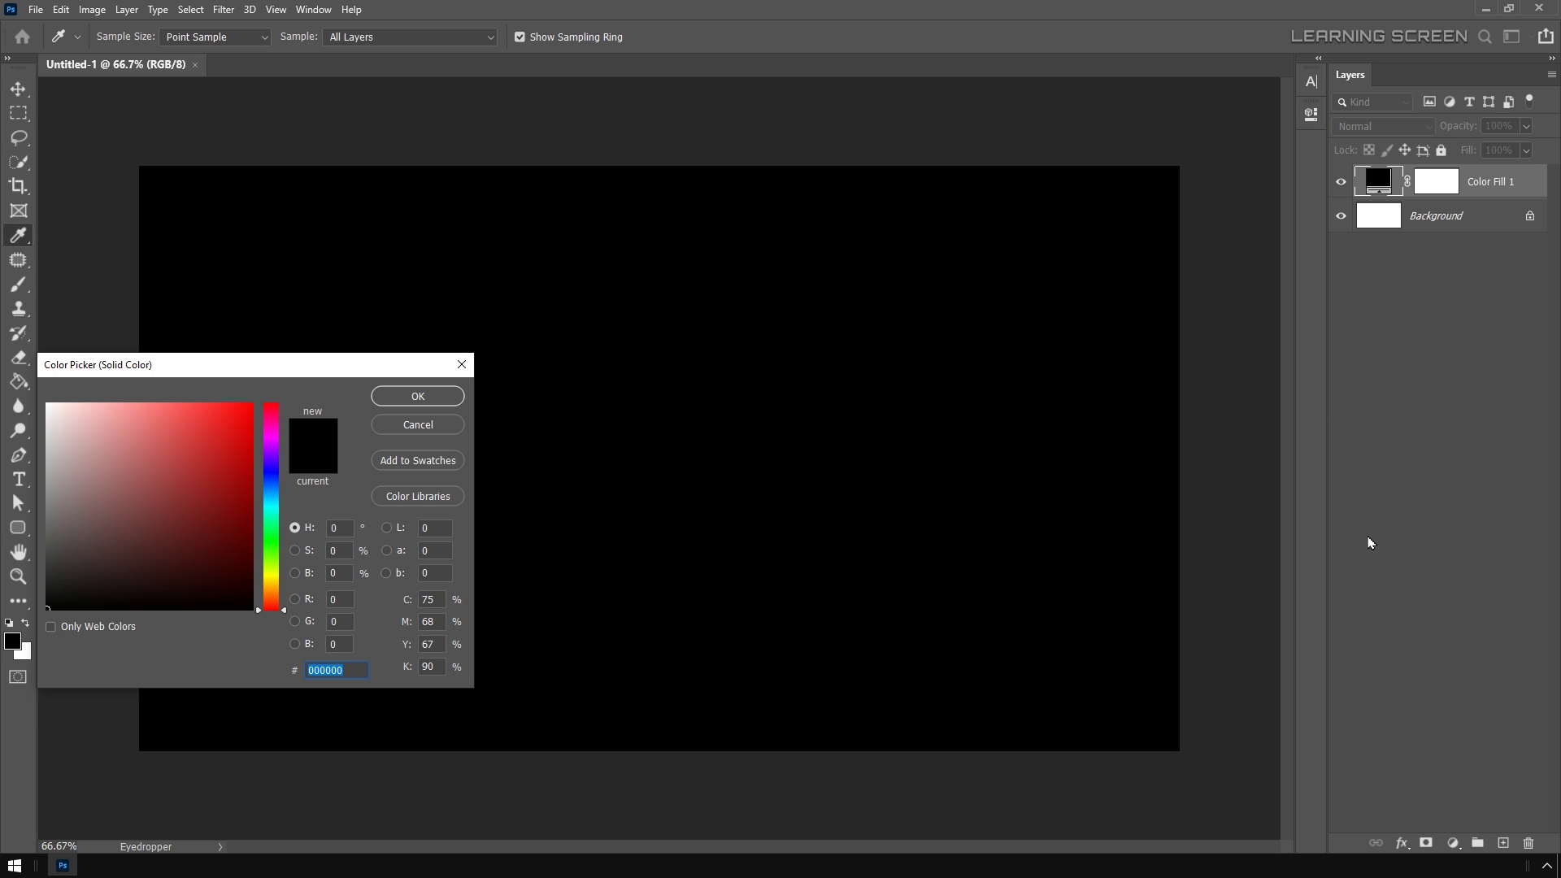
pyautogui.moveTo(291, 602); pyautogui.dragTo(285, 504)
pyautogui.click(205, 437)
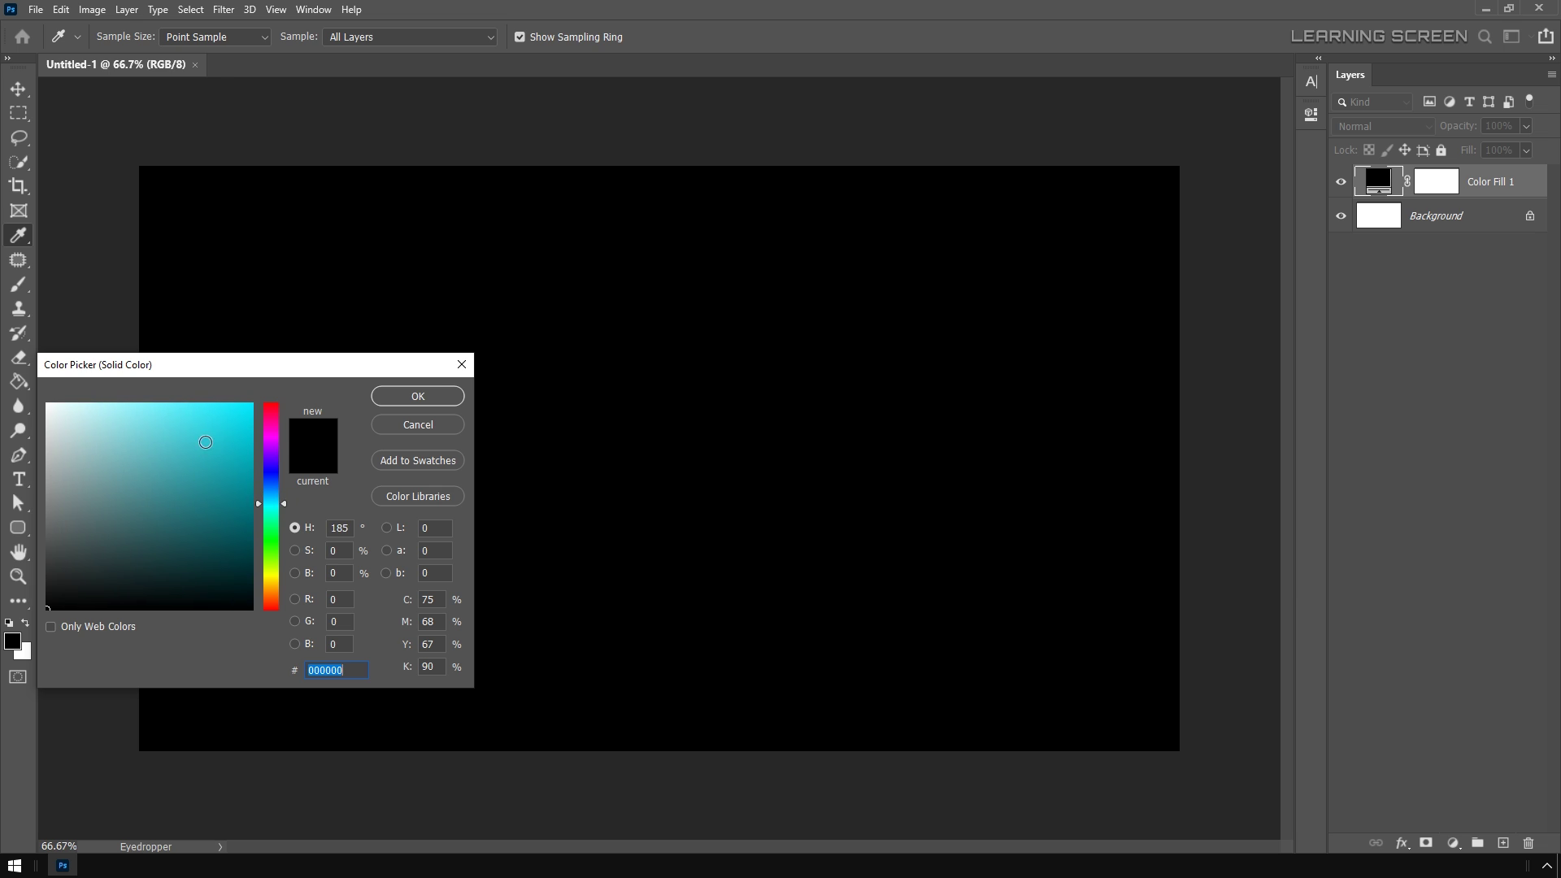
pyautogui.click(418, 396)
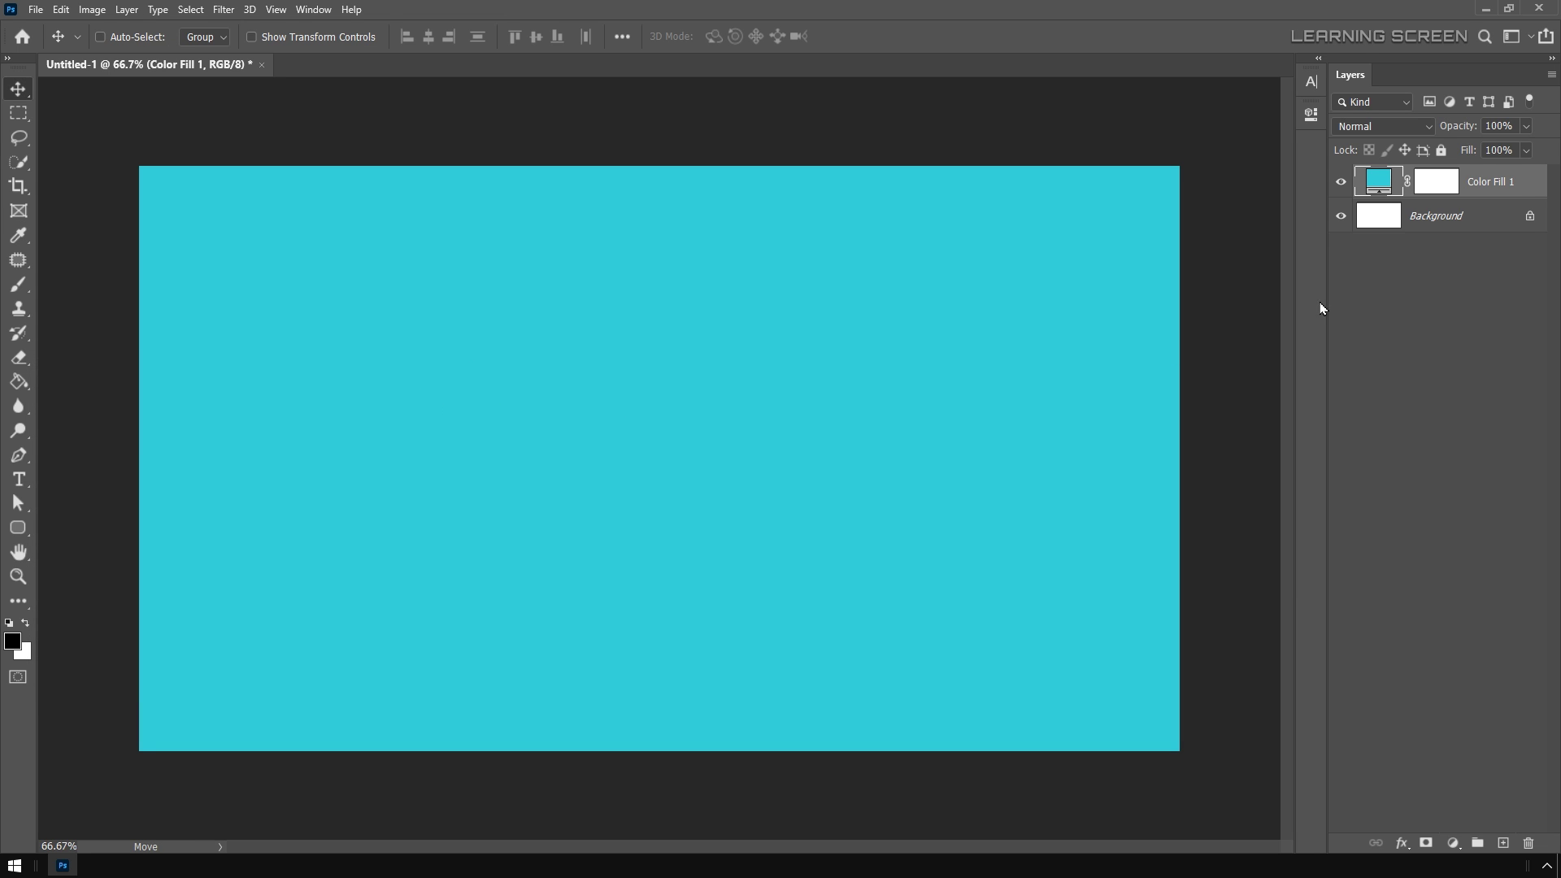
pyautogui.click(1463, 230)
pyautogui.press('Delete')
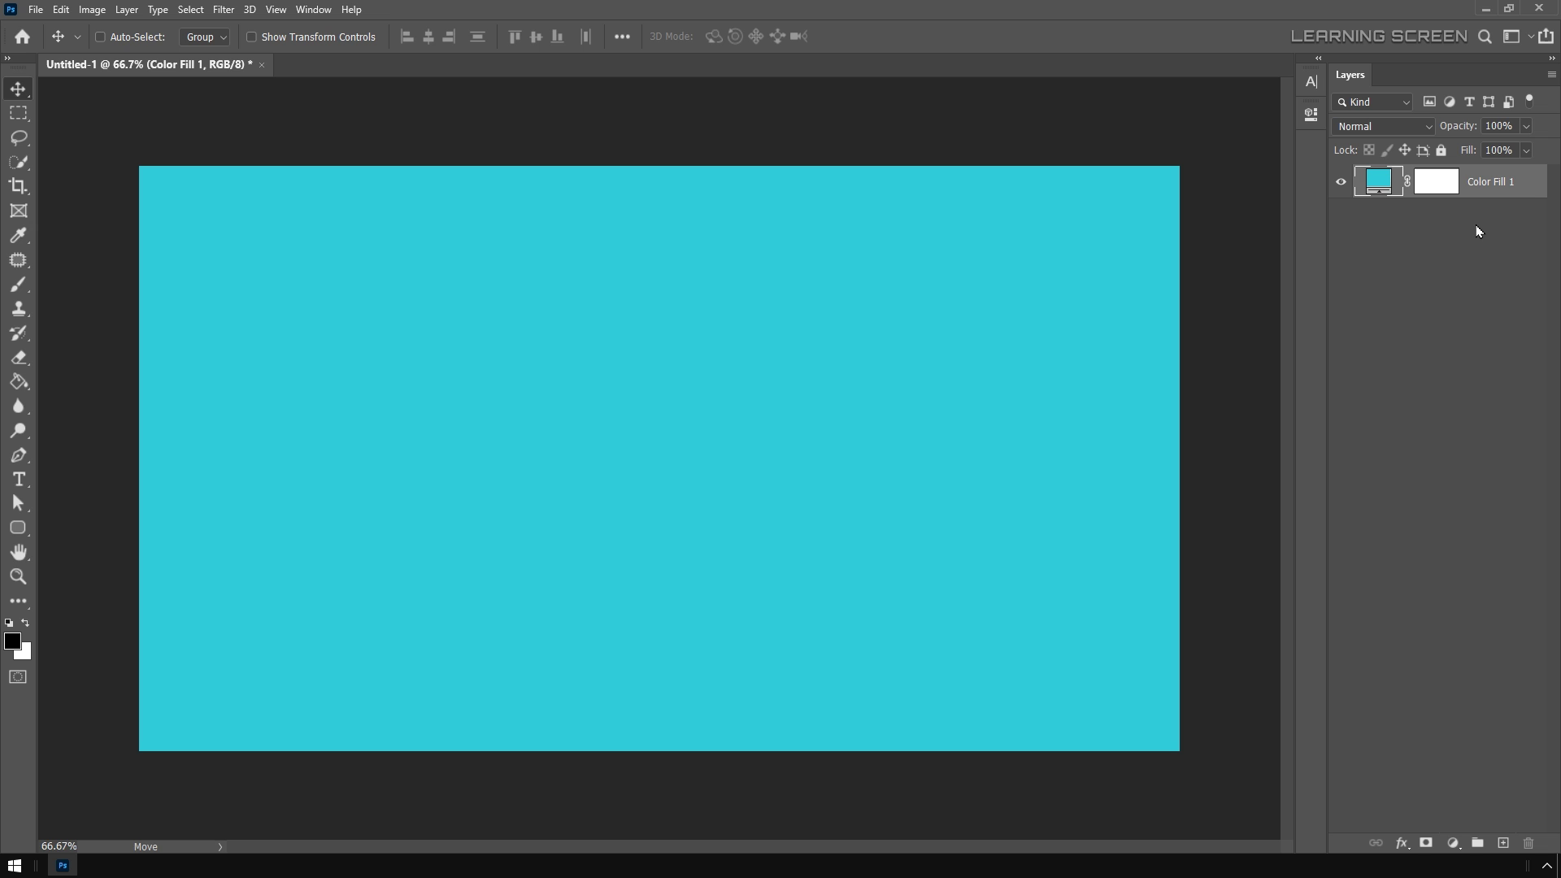
# Type the word LONG on the canvas and make it white.
pyautogui.click(24, 485)
pyautogui.click(463, 469)
pyautogui.write('LONG')
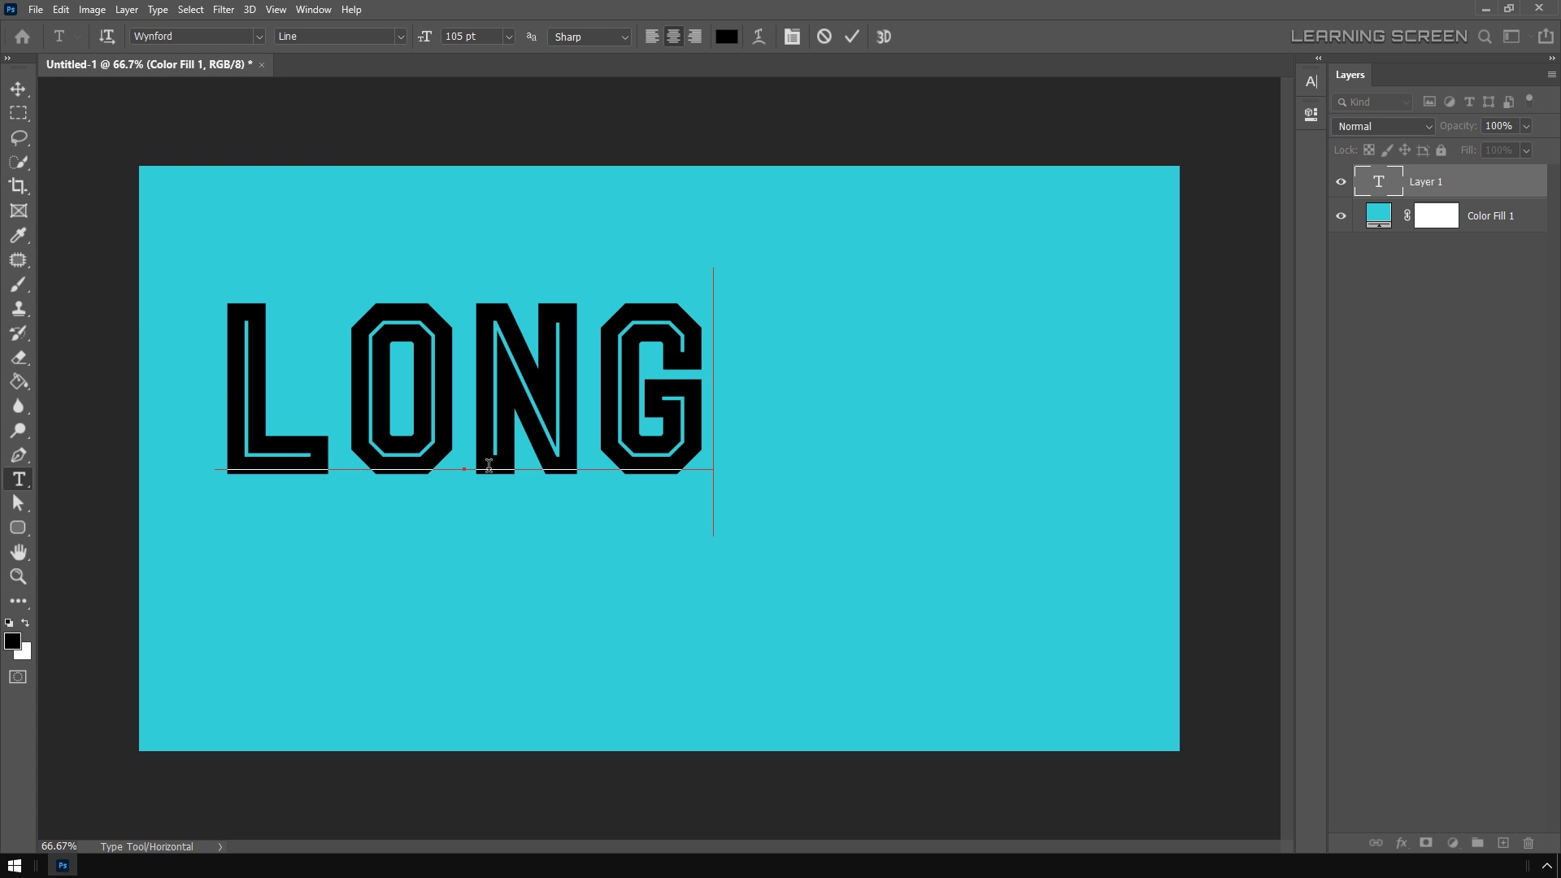
pyautogui.moveTo(230, 385); pyautogui.dragTo(701, 397)
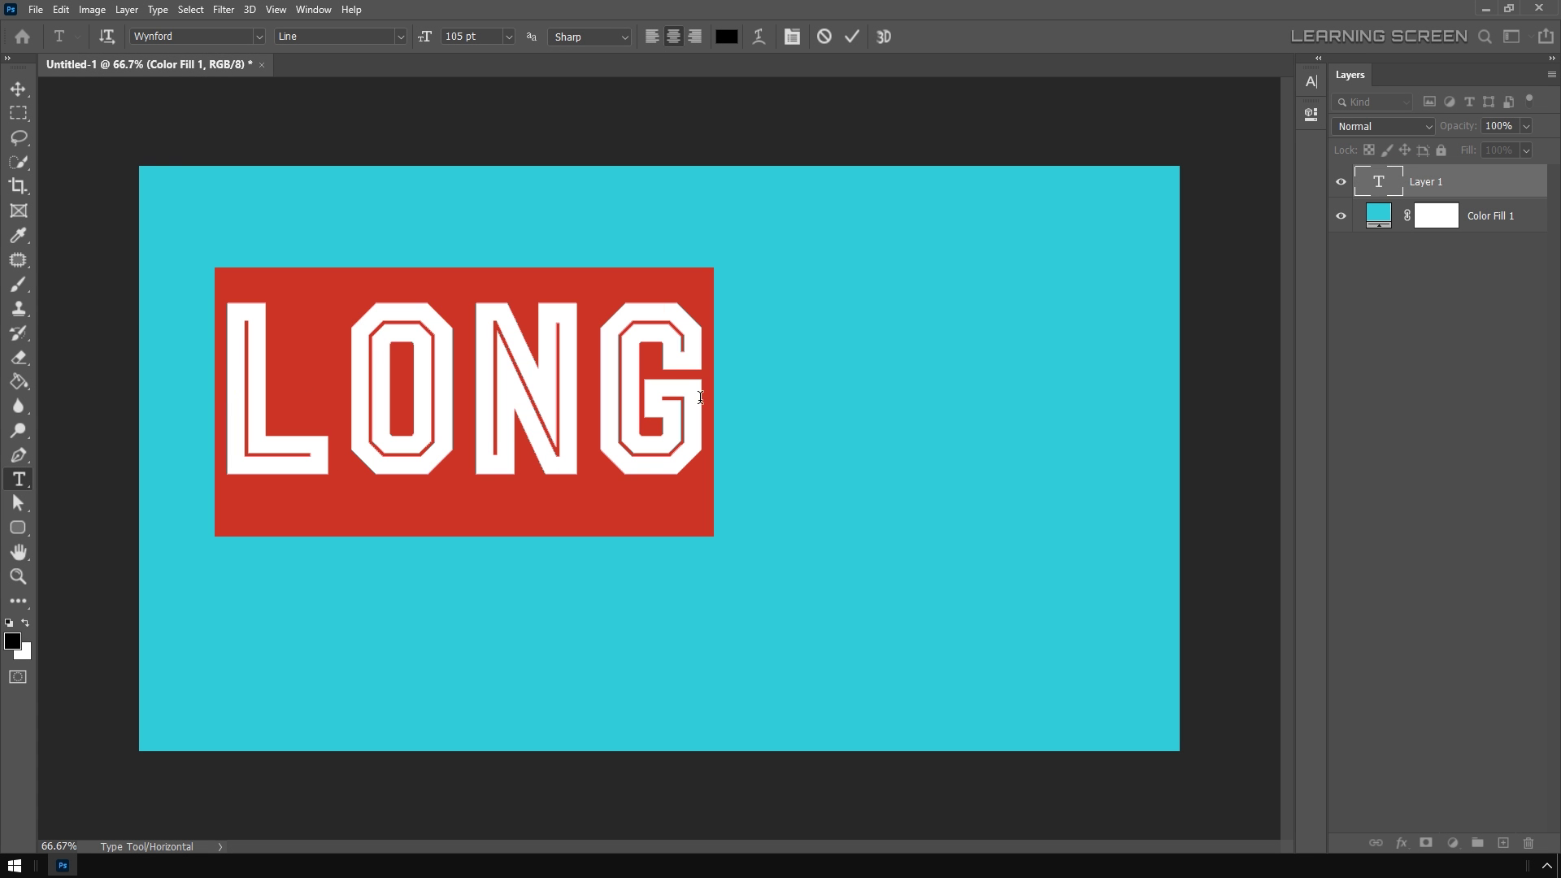
pyautogui.click(26, 624)
# Center LONG on the canvas, convert it to a smart object, and duplicate it.
pyautogui.click(18, 89)
pyautogui.moveTo(437, 400); pyautogui.dragTo(620, 414)
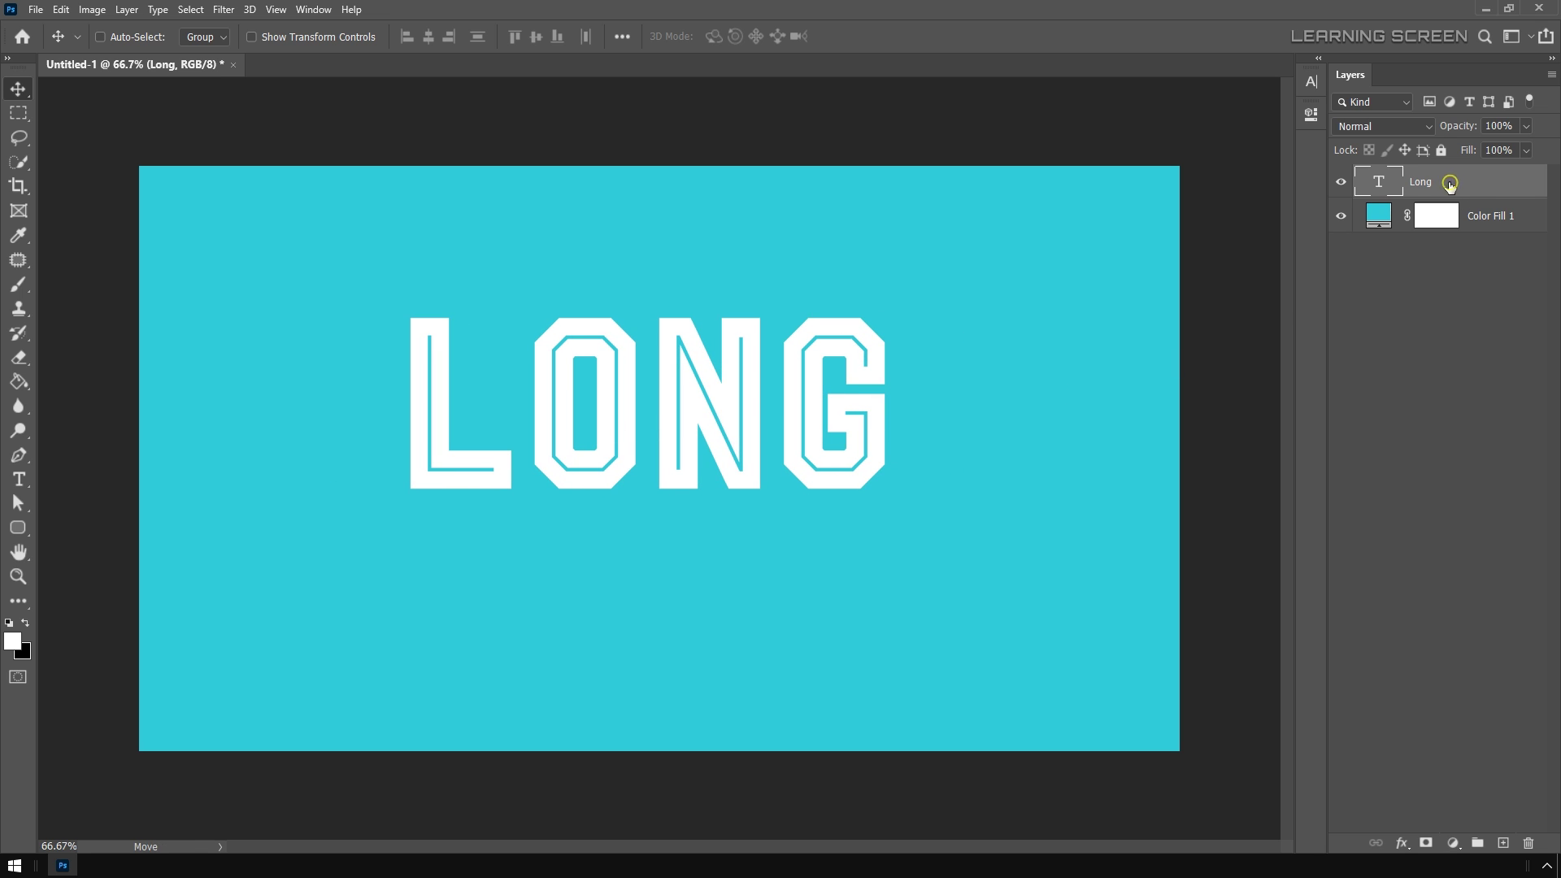
pyautogui.rightClick(1450, 185)
pyautogui.click(1299, 317)
pyautogui.hotkey('ctrl', 'j')
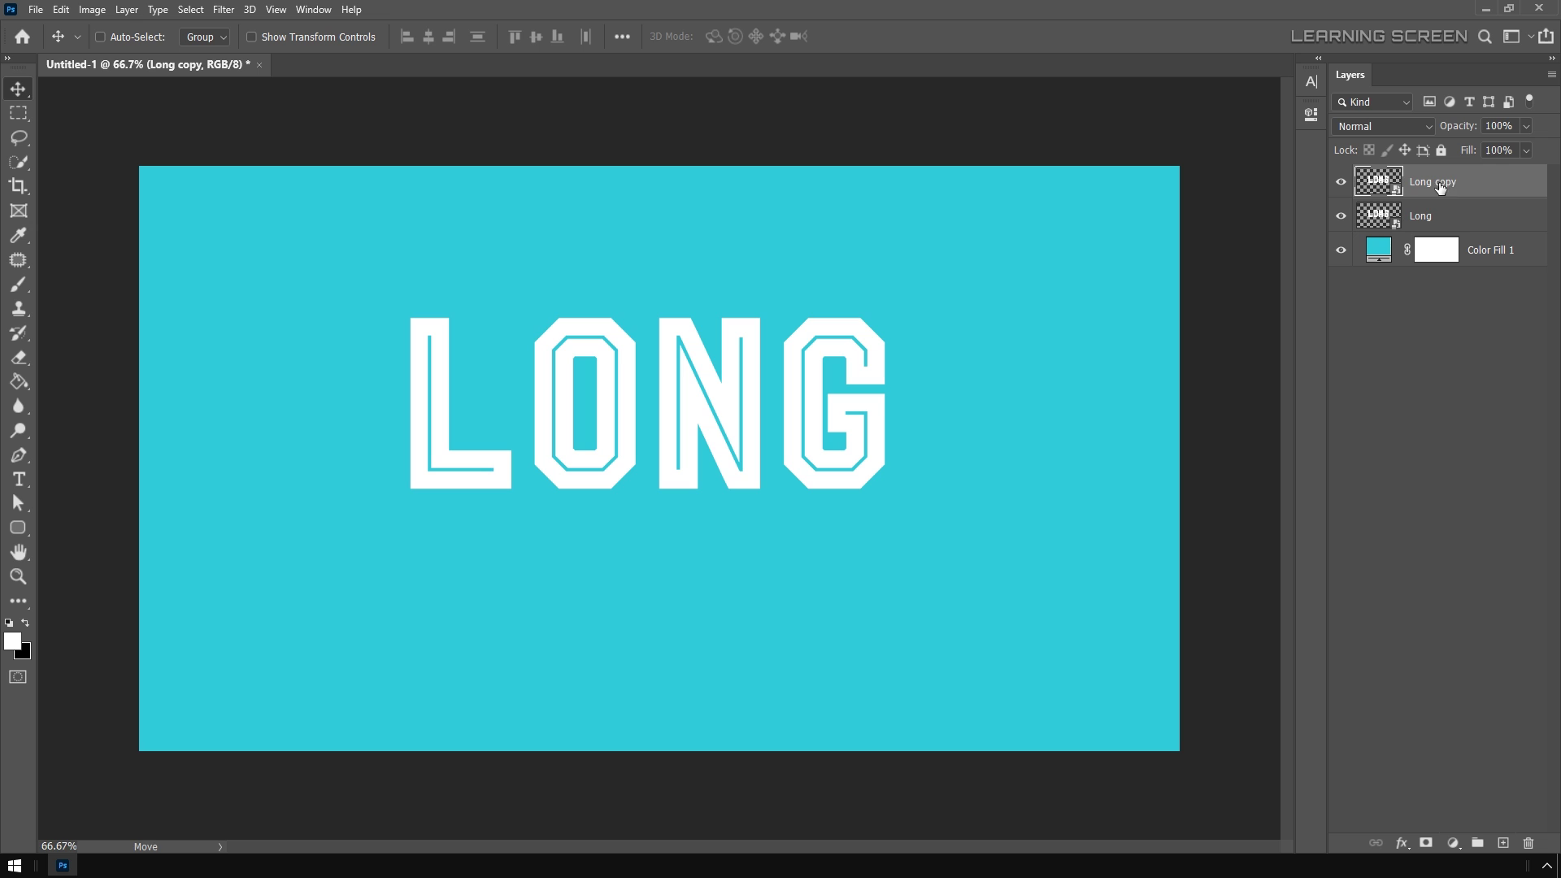
# Rename the LONG layers to Text and Shadow.
pyautogui.doubleClick(1441, 184)
pyautogui.write('Text')
pyautogui.press('Return')
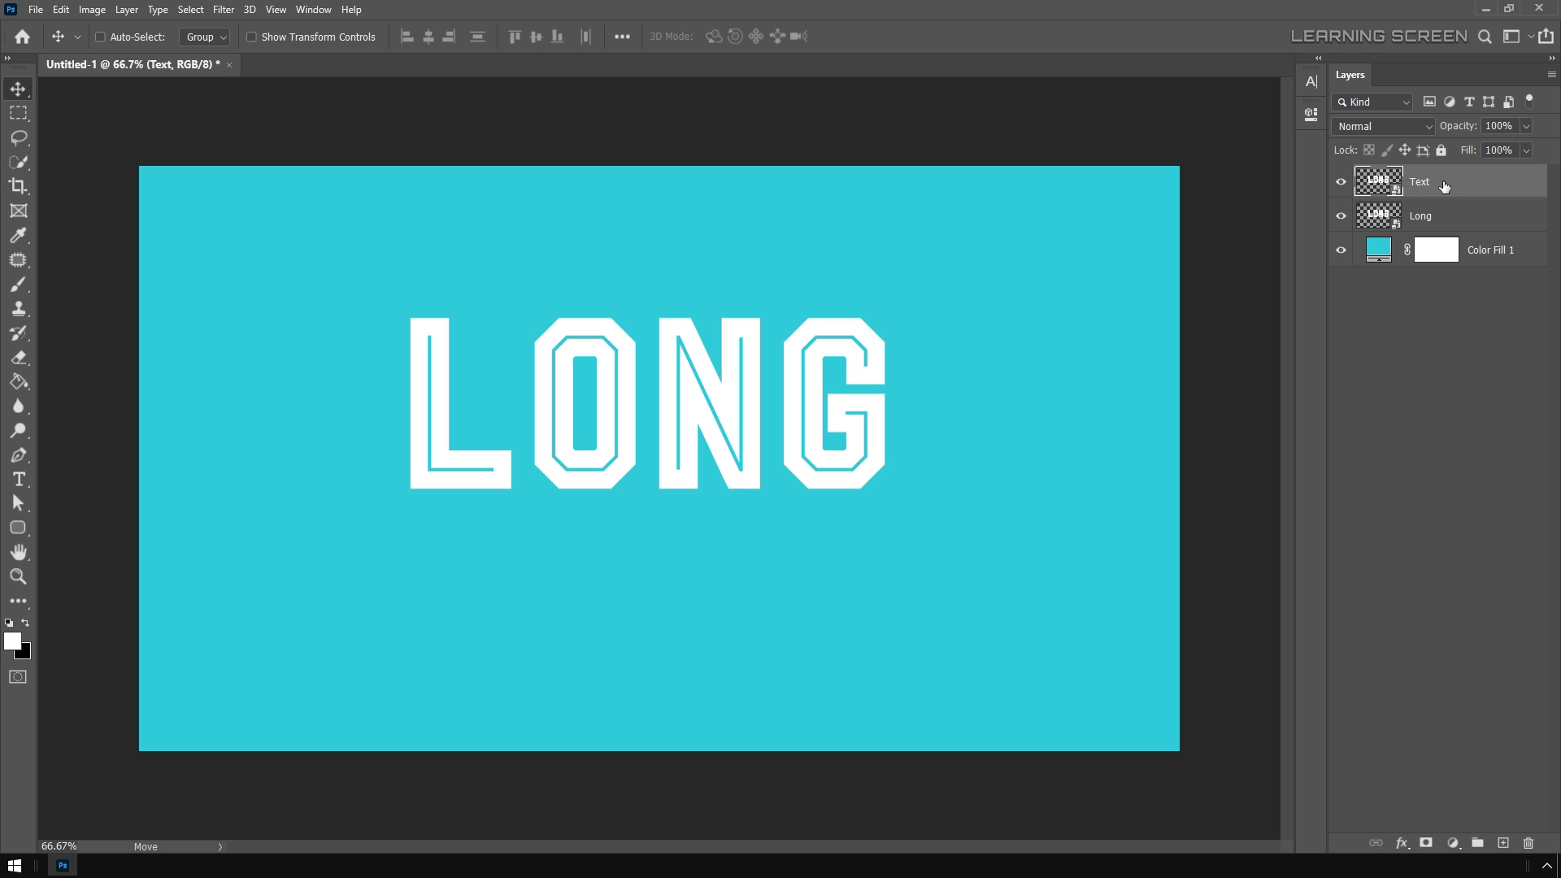
pyautogui.doubleClick(1420, 215)
pyautogui.write('Shadow')
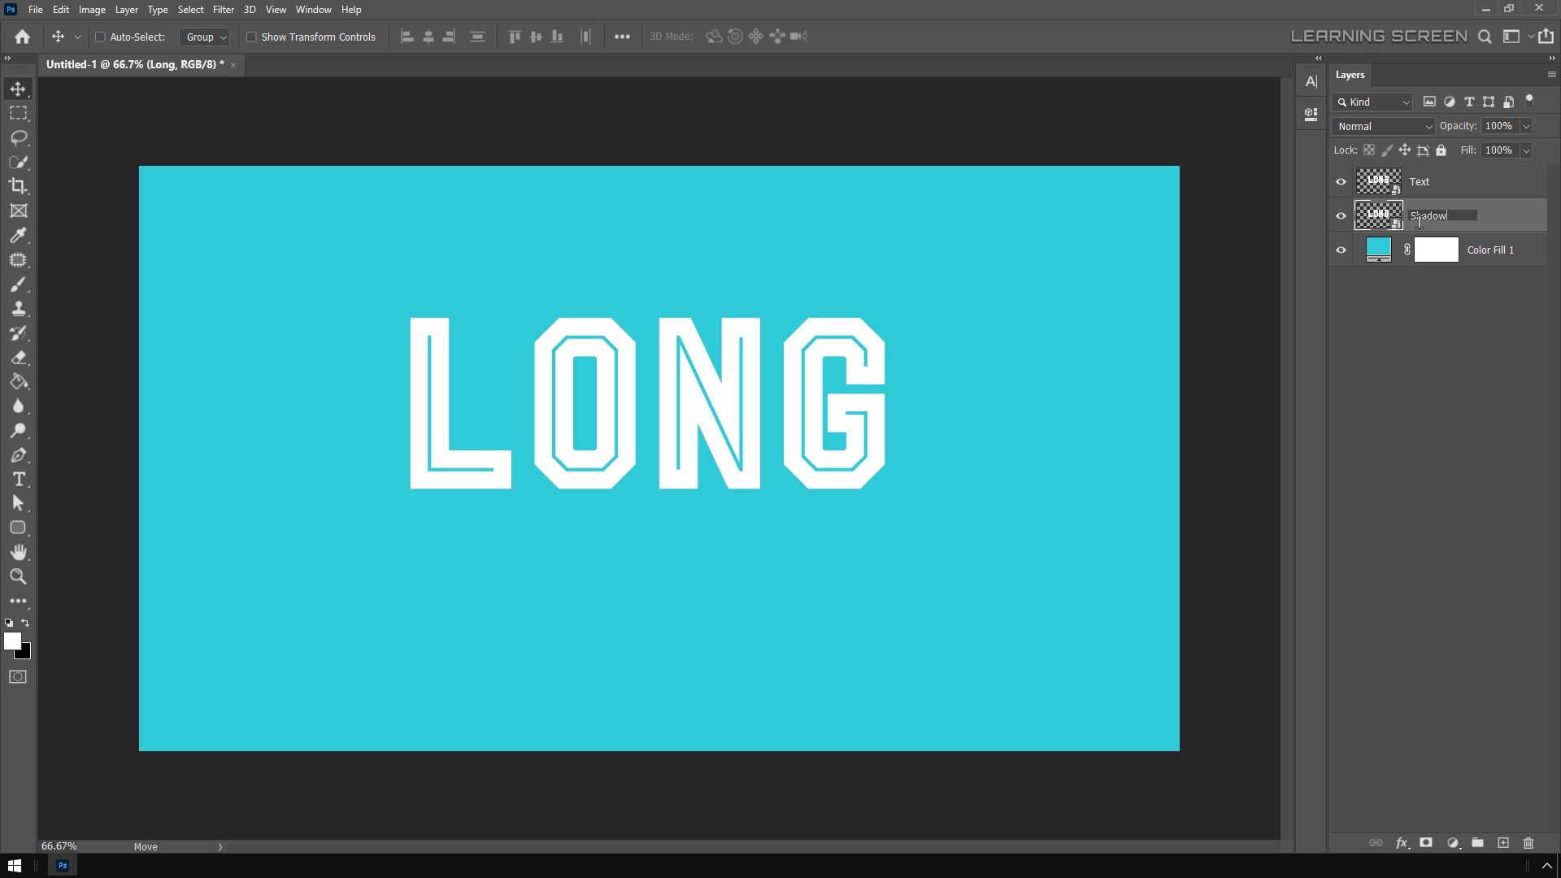
pyautogui.press('Return')
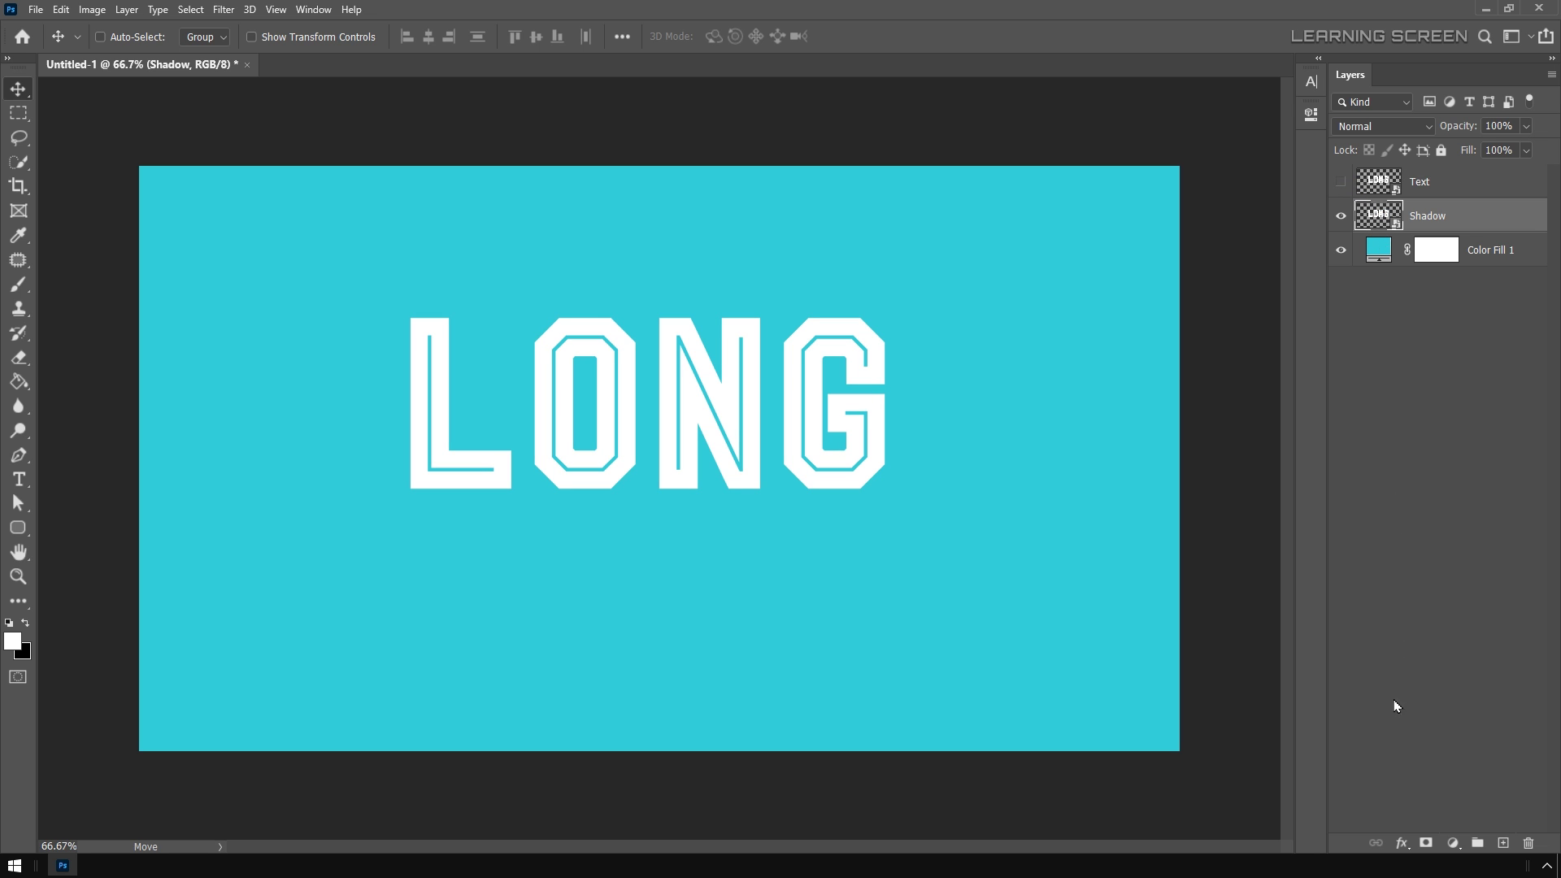
# Give the Shadow layer a black Color Overlay and show the Text layer again.
pyautogui.click(1402, 844)
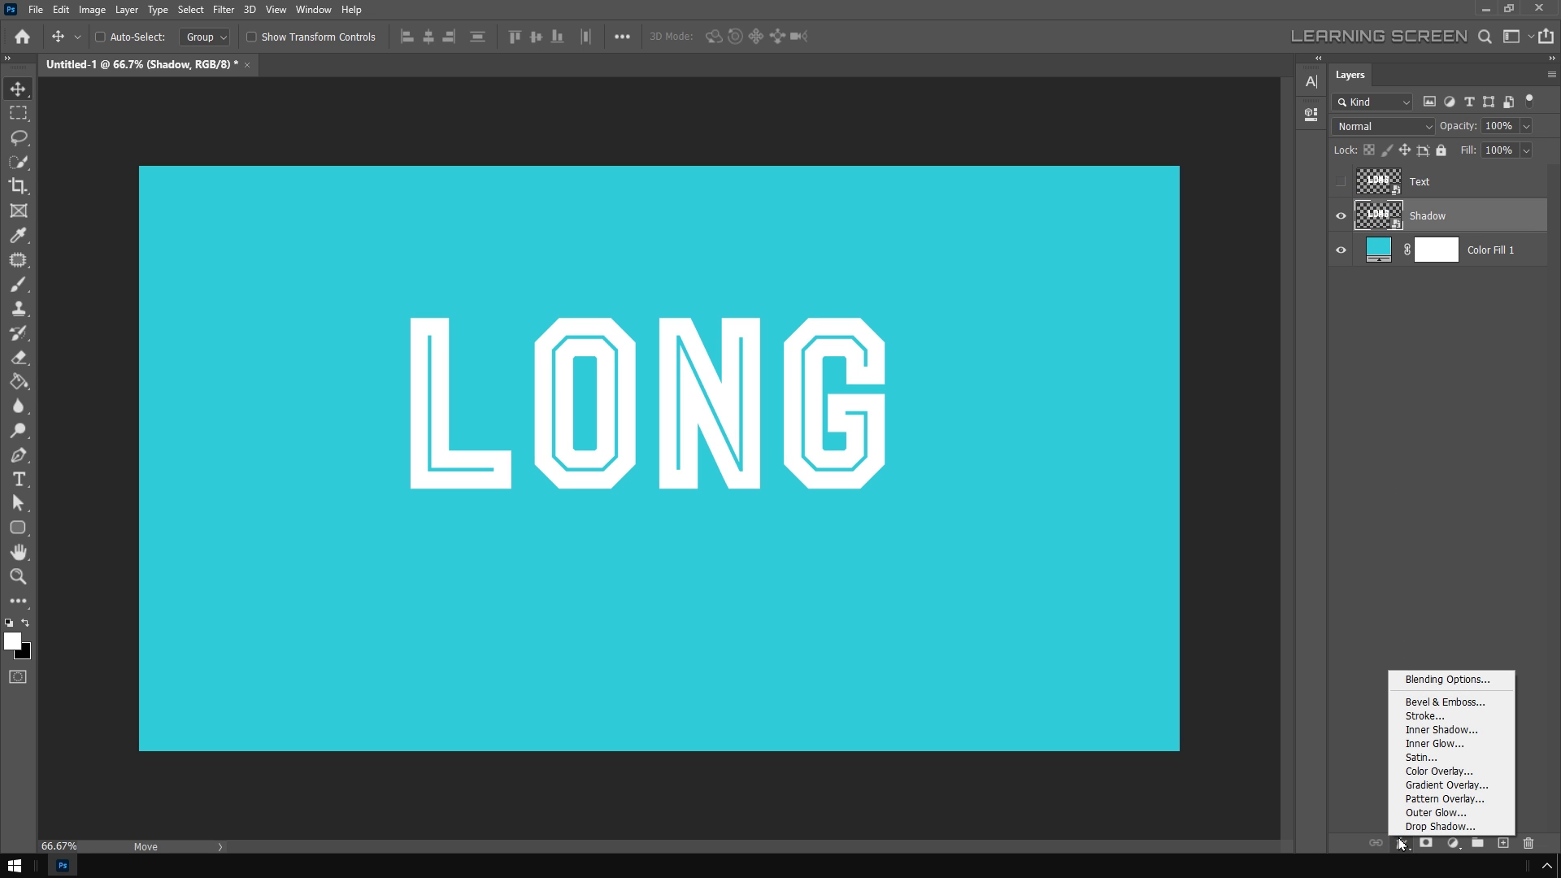
pyautogui.click(1422, 776)
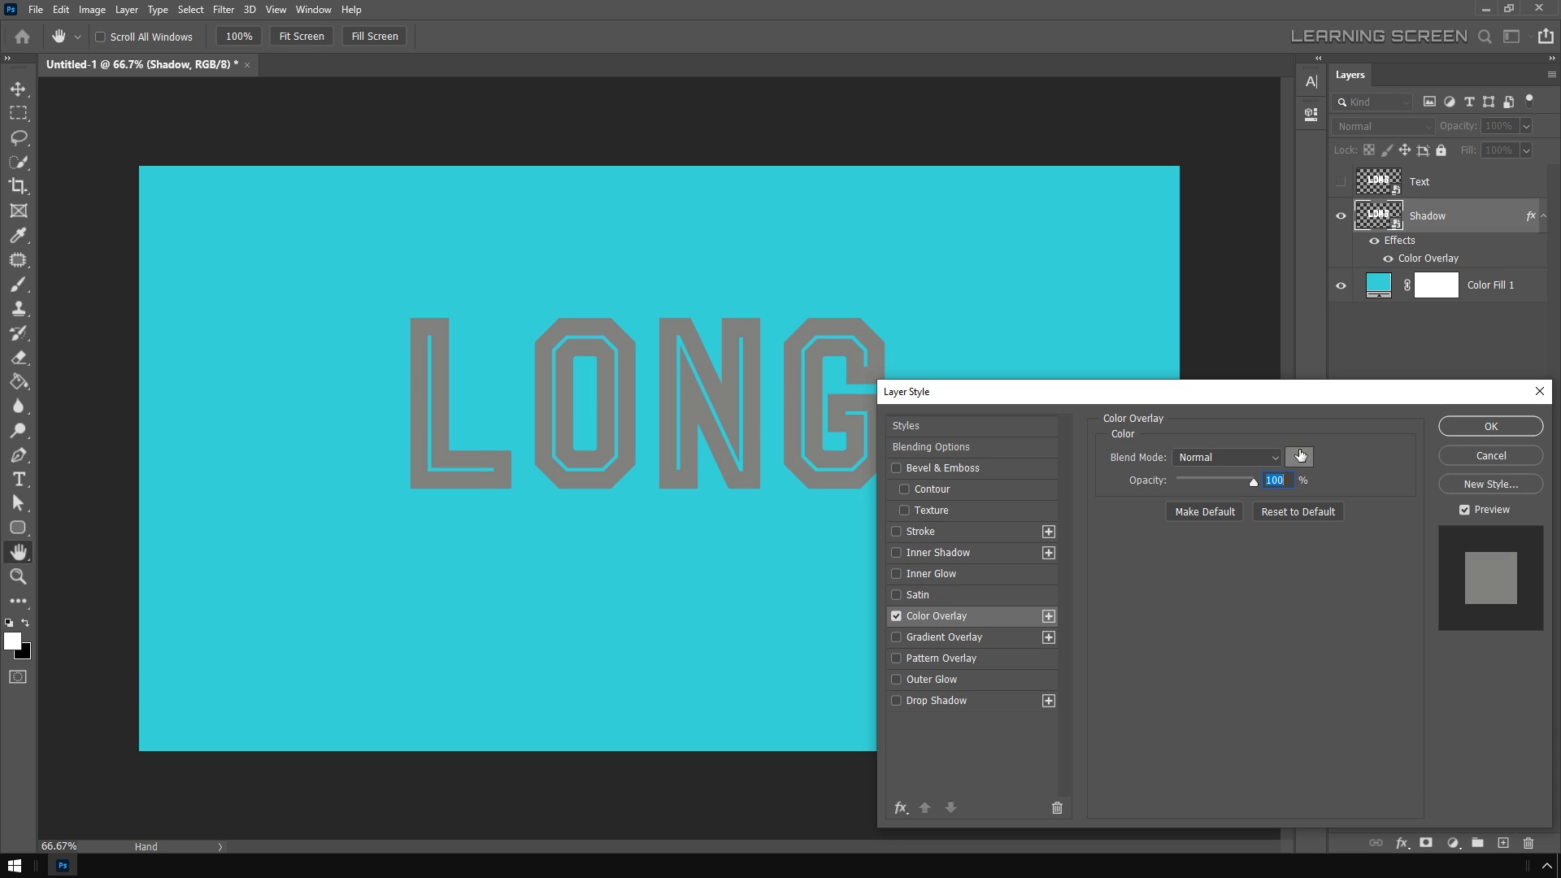
pyautogui.click(1300, 456)
pyautogui.click(47, 608)
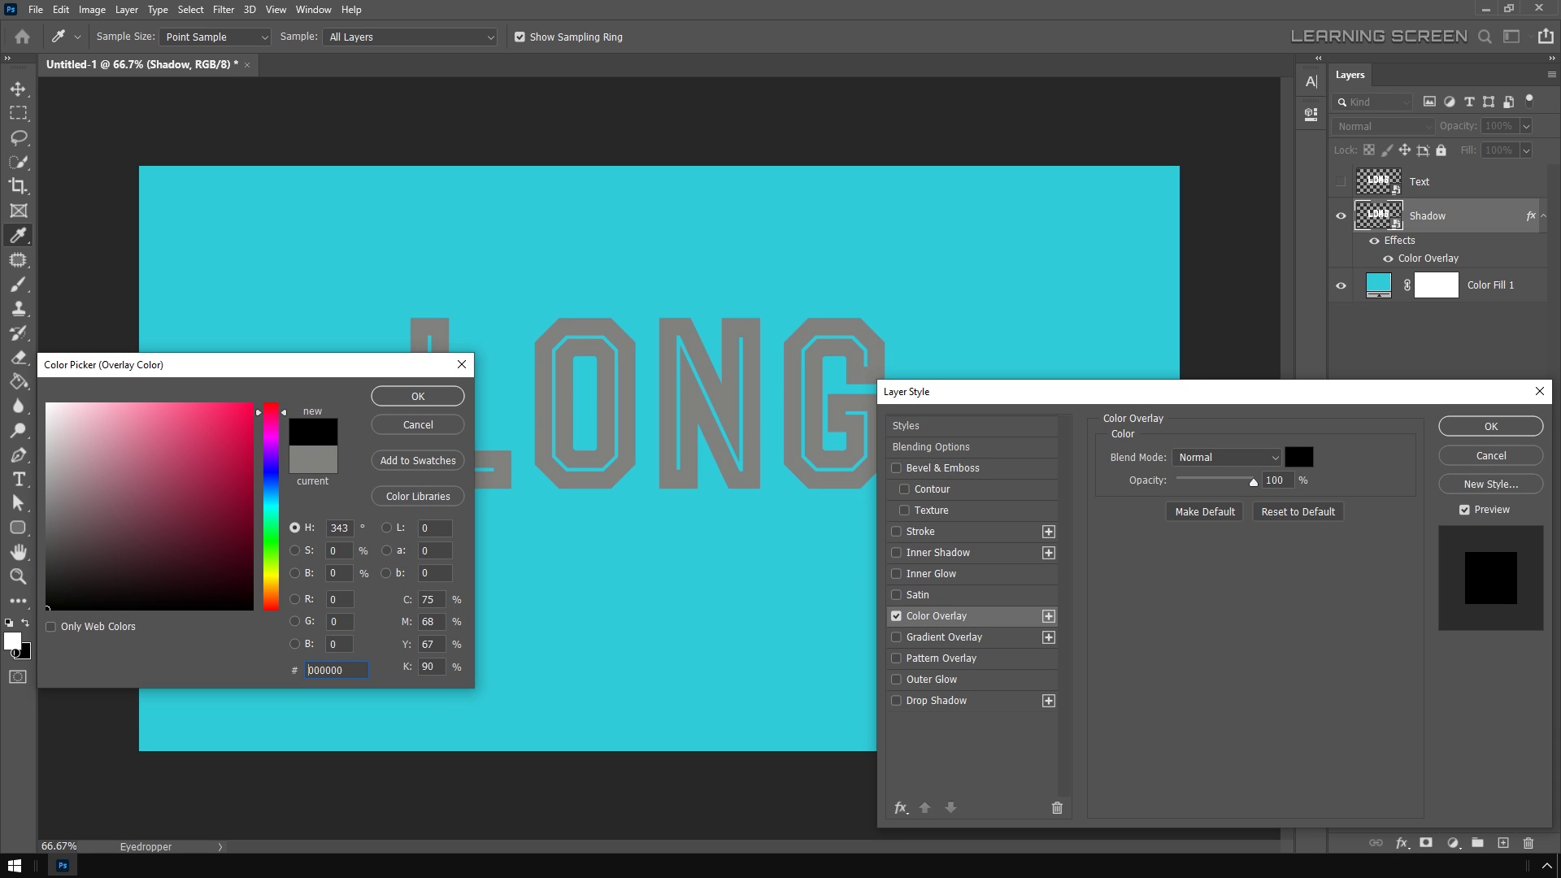
pyautogui.click(417, 396)
pyautogui.click(1488, 426)
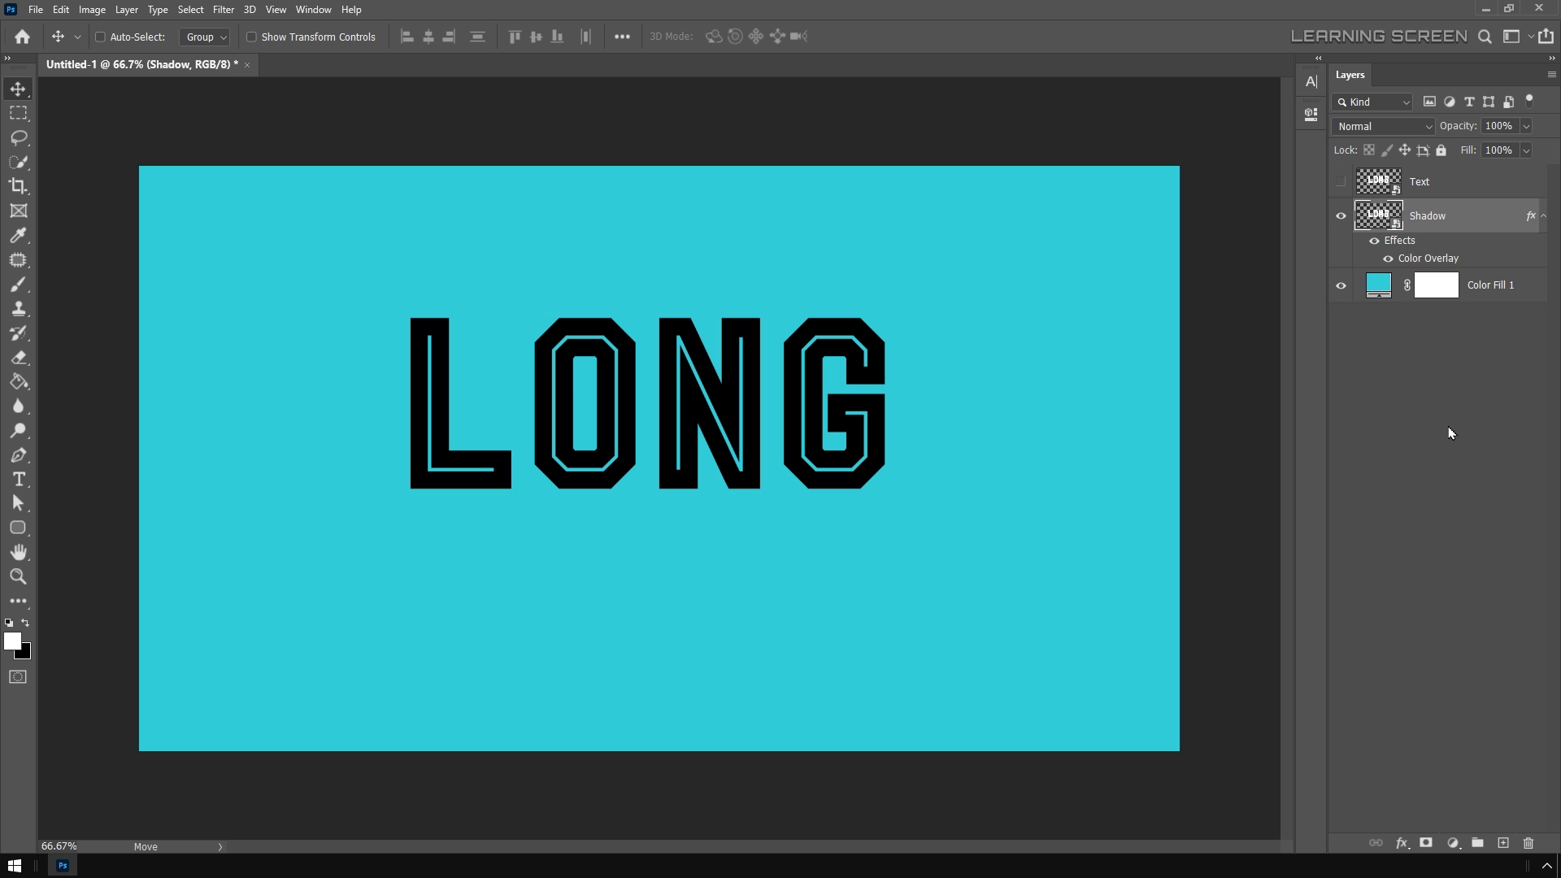
pyautogui.click(1342, 184)
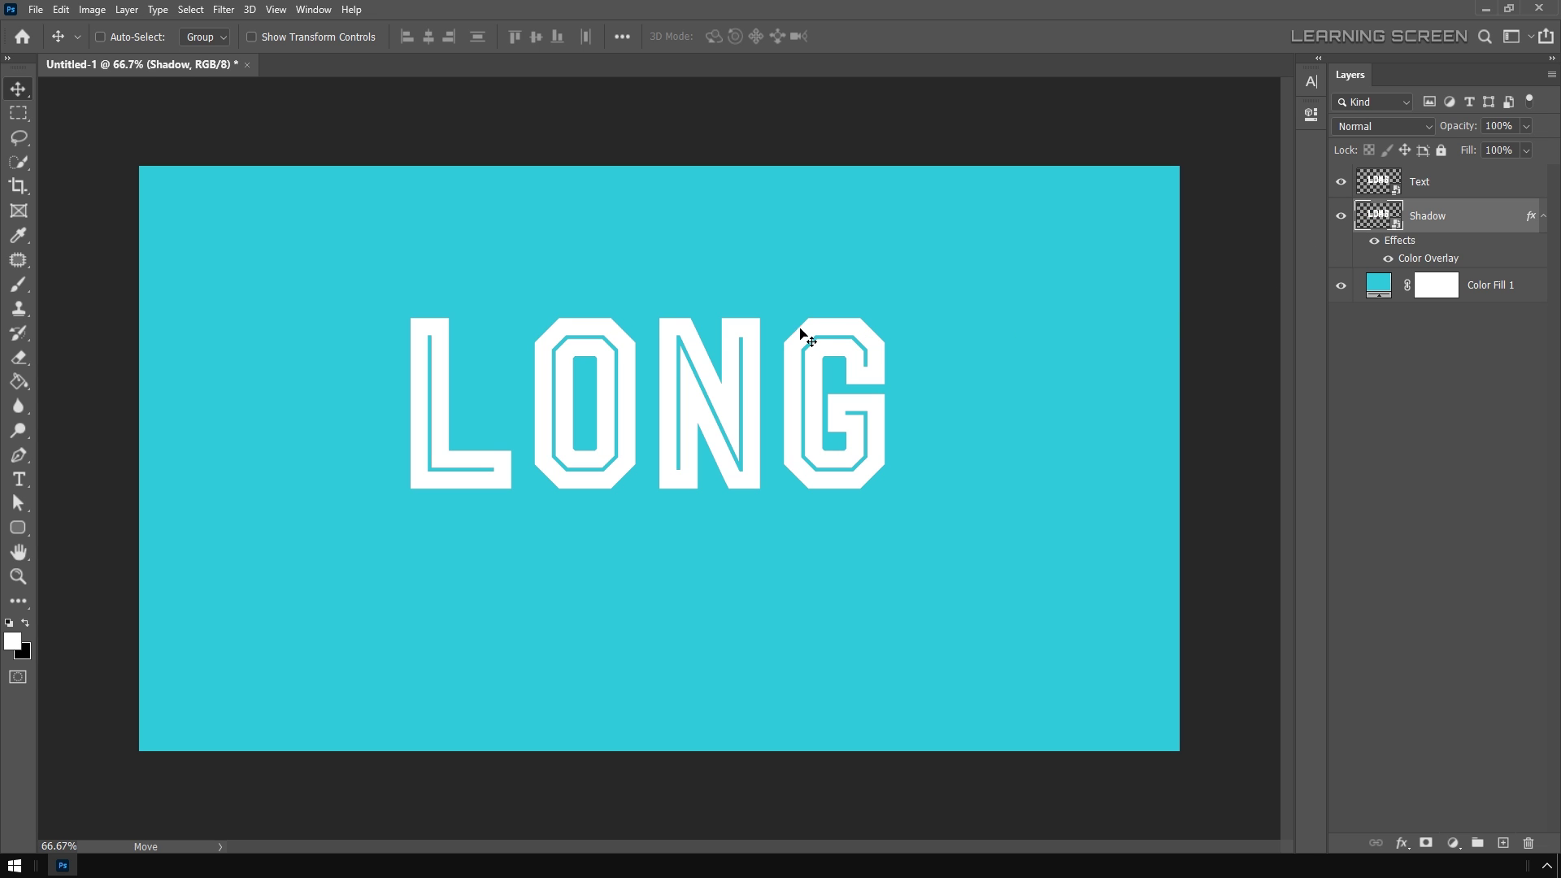
# Apply a Path Blur to the Shadow layer pointing down-right with the Rear Sync Flash preset.
pyautogui.click(224, 10)
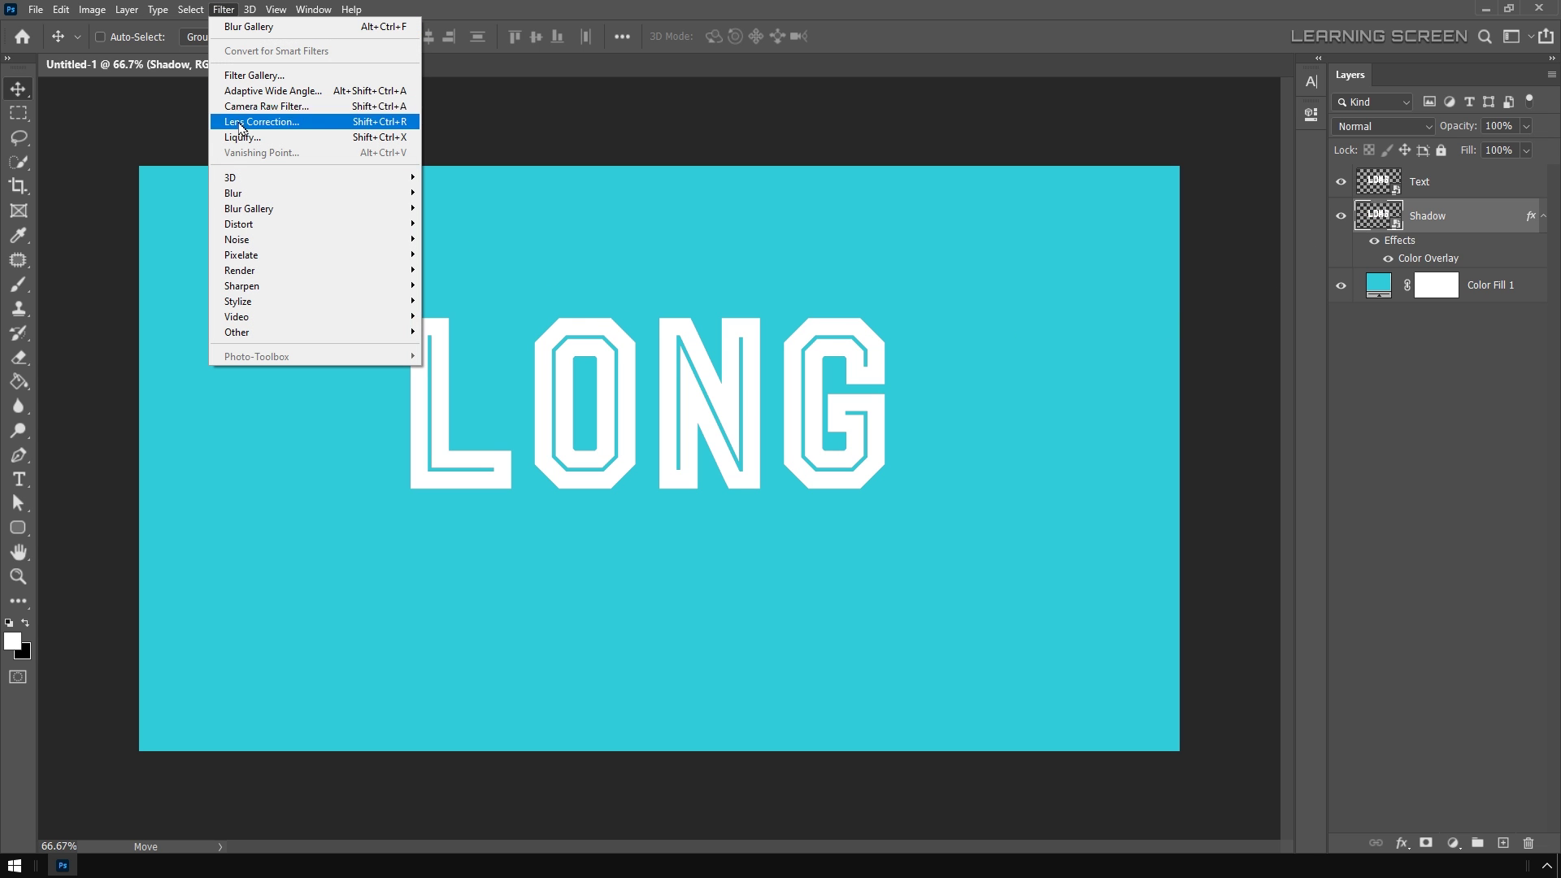
pyautogui.moveTo(236, 208)
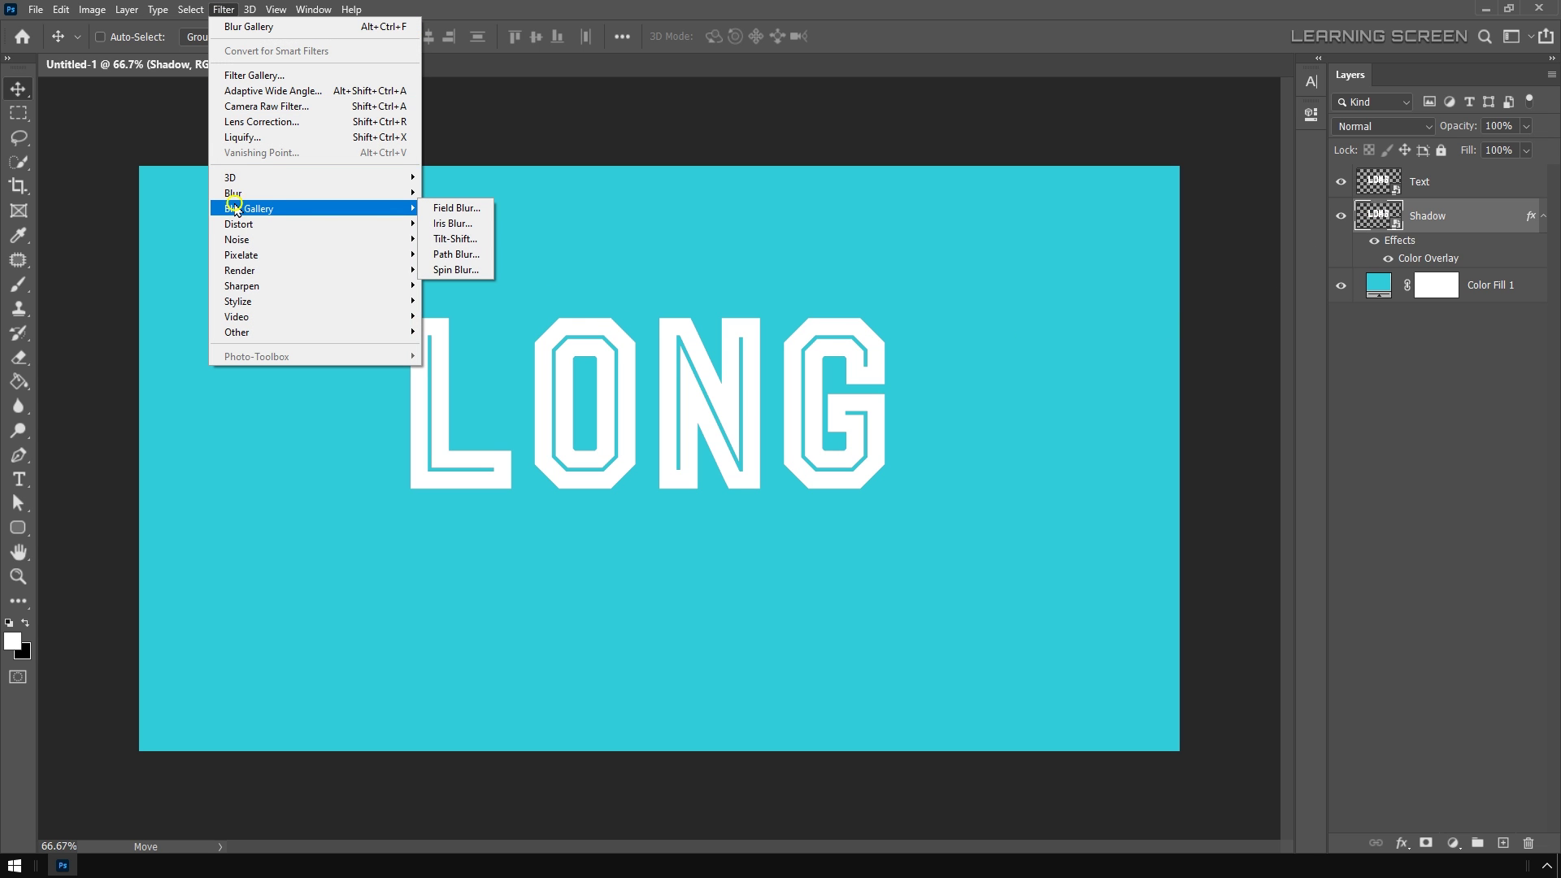
pyautogui.click(467, 259)
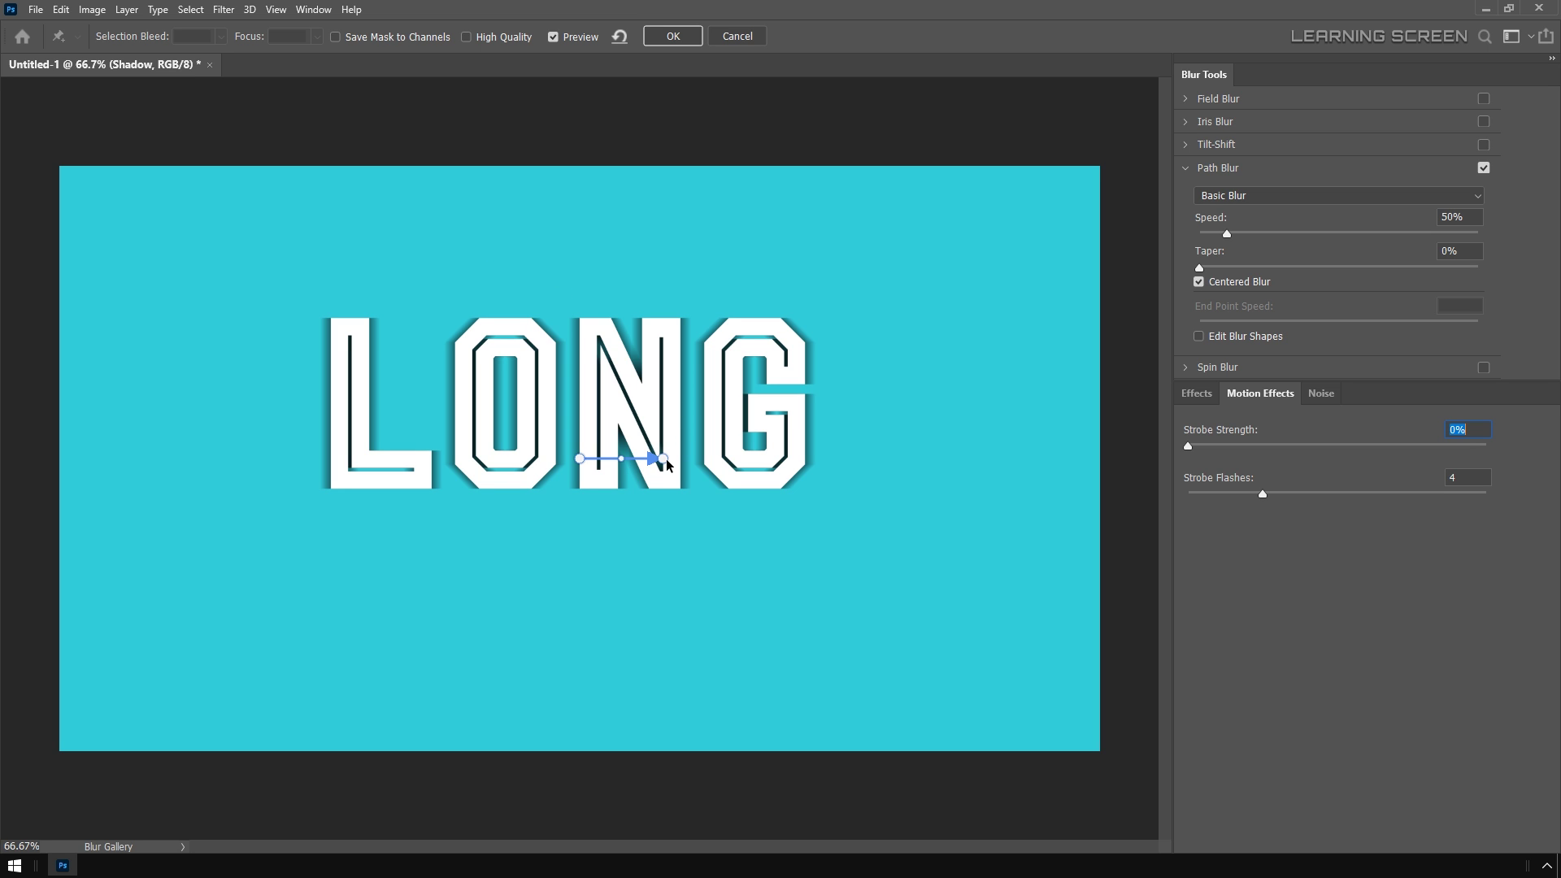
pyautogui.moveTo(665, 459); pyautogui.dragTo(667, 540)
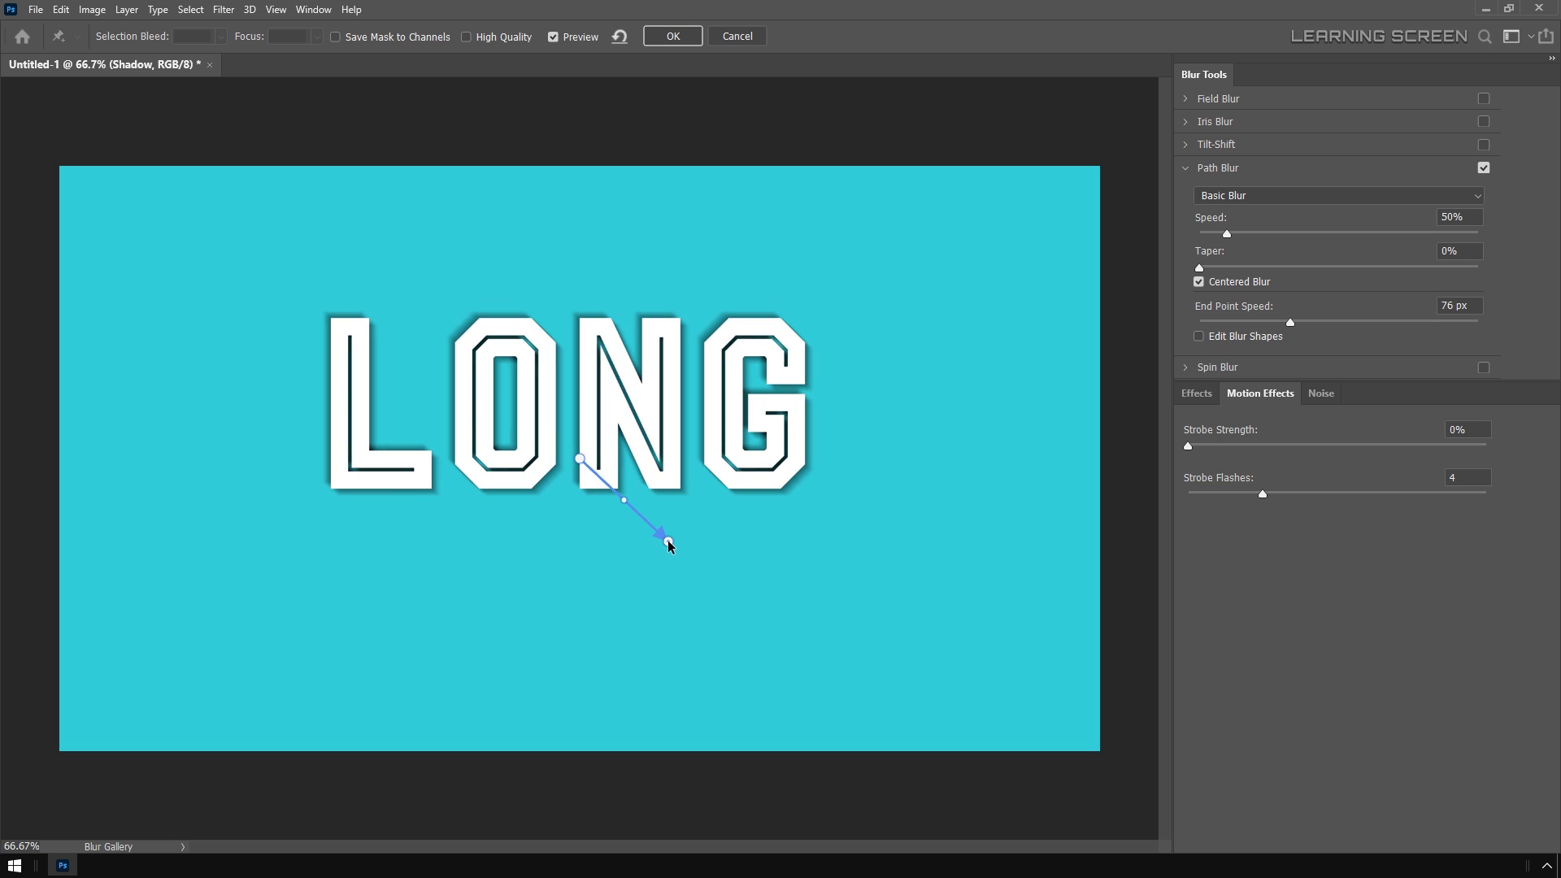
pyautogui.click(1262, 196)
pyautogui.click(1262, 226)
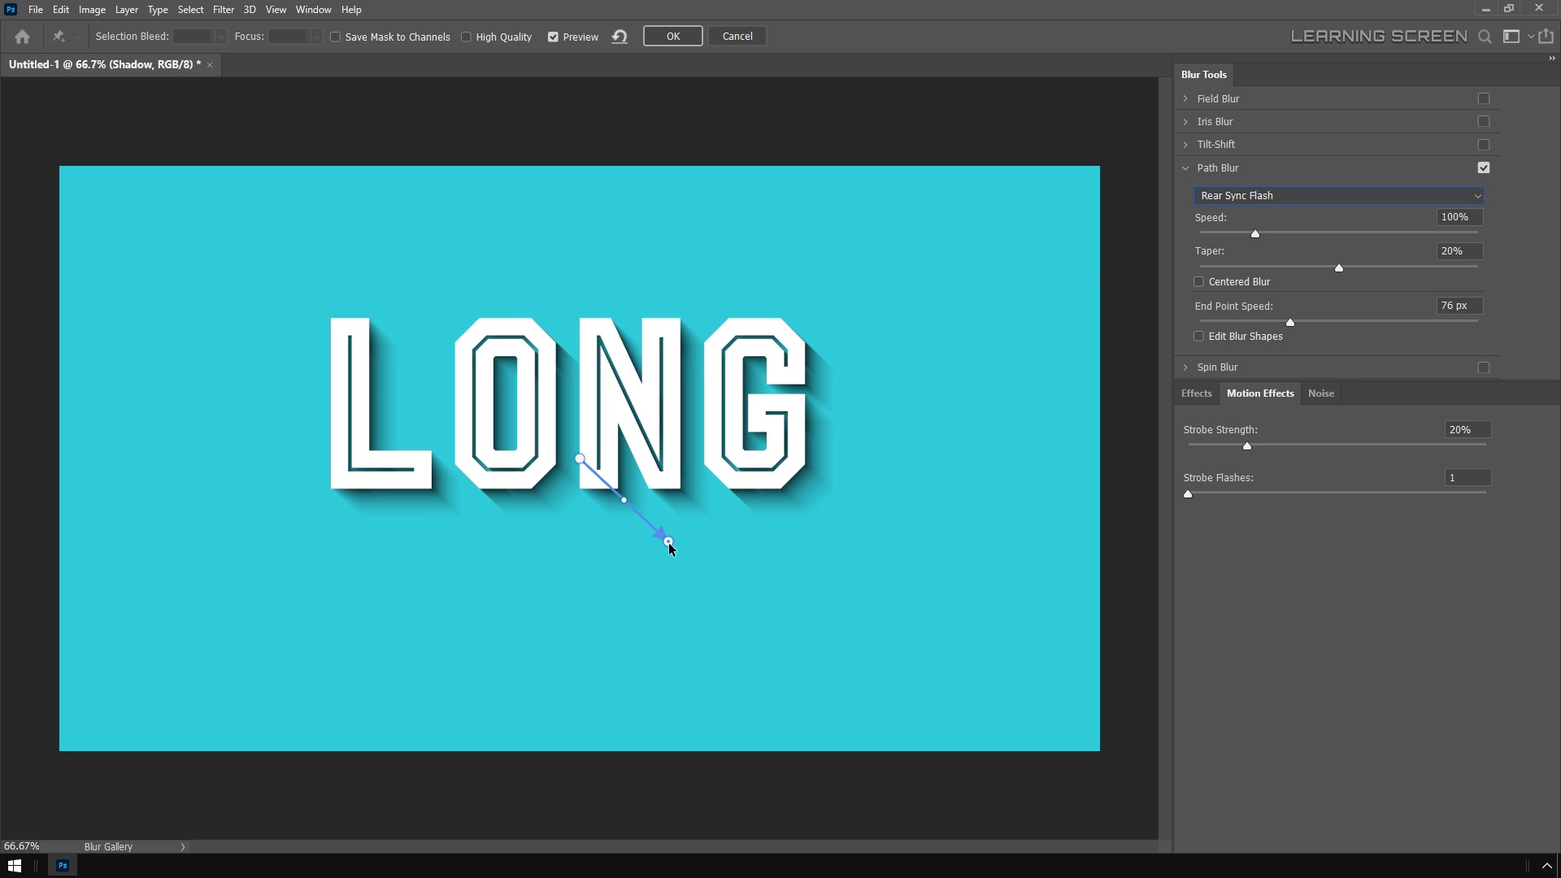
# Aim the blur down-right with 296% speed and 0% strobe strength, then apply it.
pyautogui.moveTo(668, 542)
pyautogui.mouseDown()
pyautogui.moveTo(558, 560)
pyautogui.moveTo(668, 507)
pyautogui.moveTo(662, 549)
pyautogui.moveTo(691, 544)
pyautogui.moveTo(682, 559)
pyautogui.mouseUp()
pyautogui.moveTo(1256, 233); pyautogui.dragTo(1380, 275)
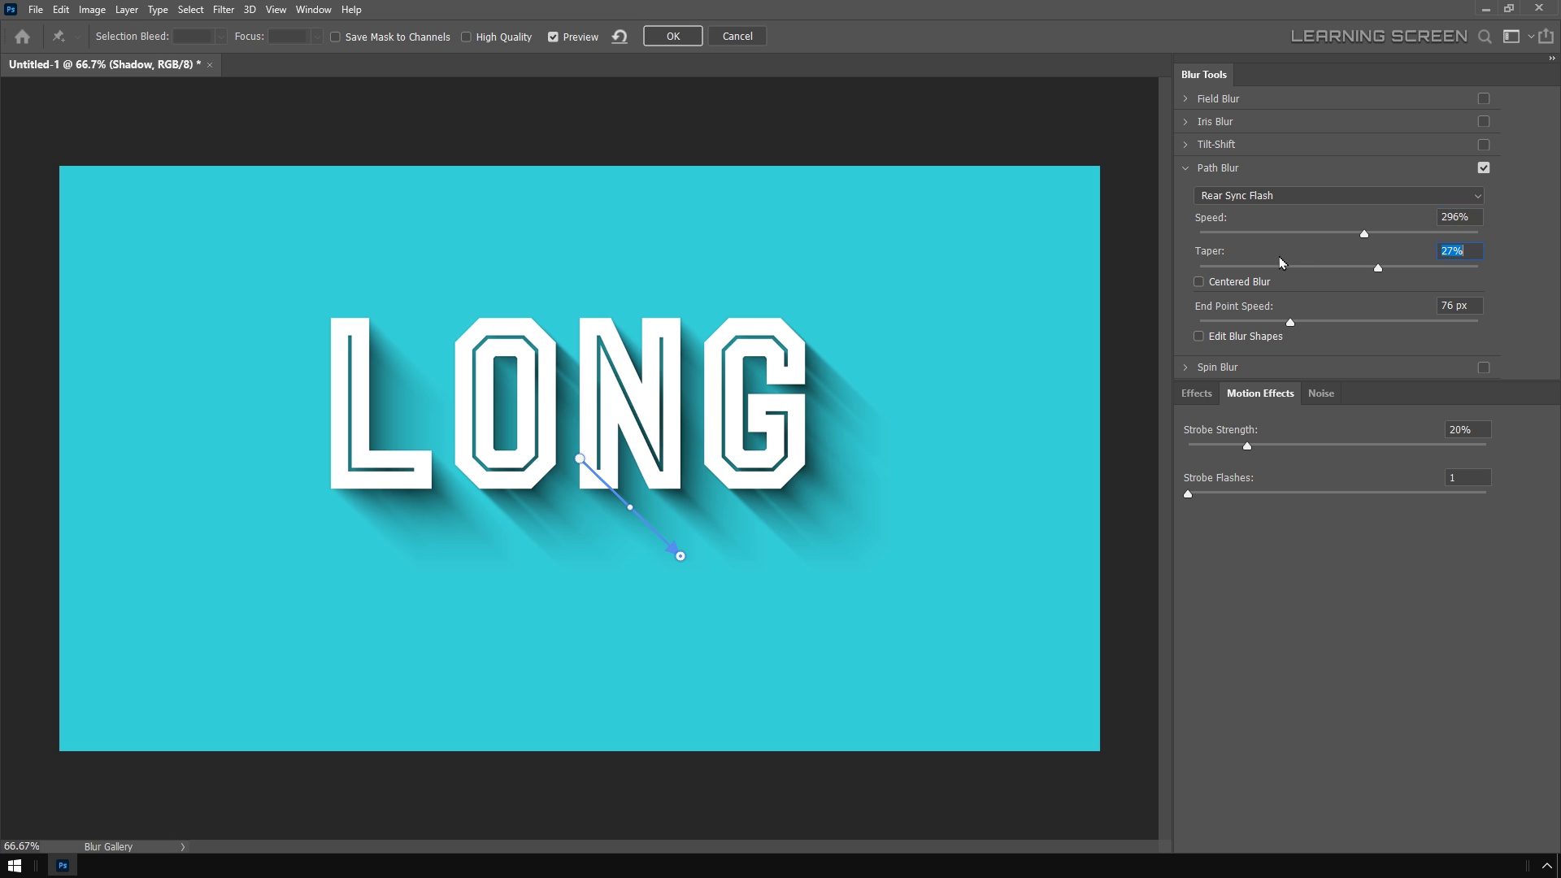
pyautogui.moveTo(1246, 446); pyautogui.dragTo(1164, 463)
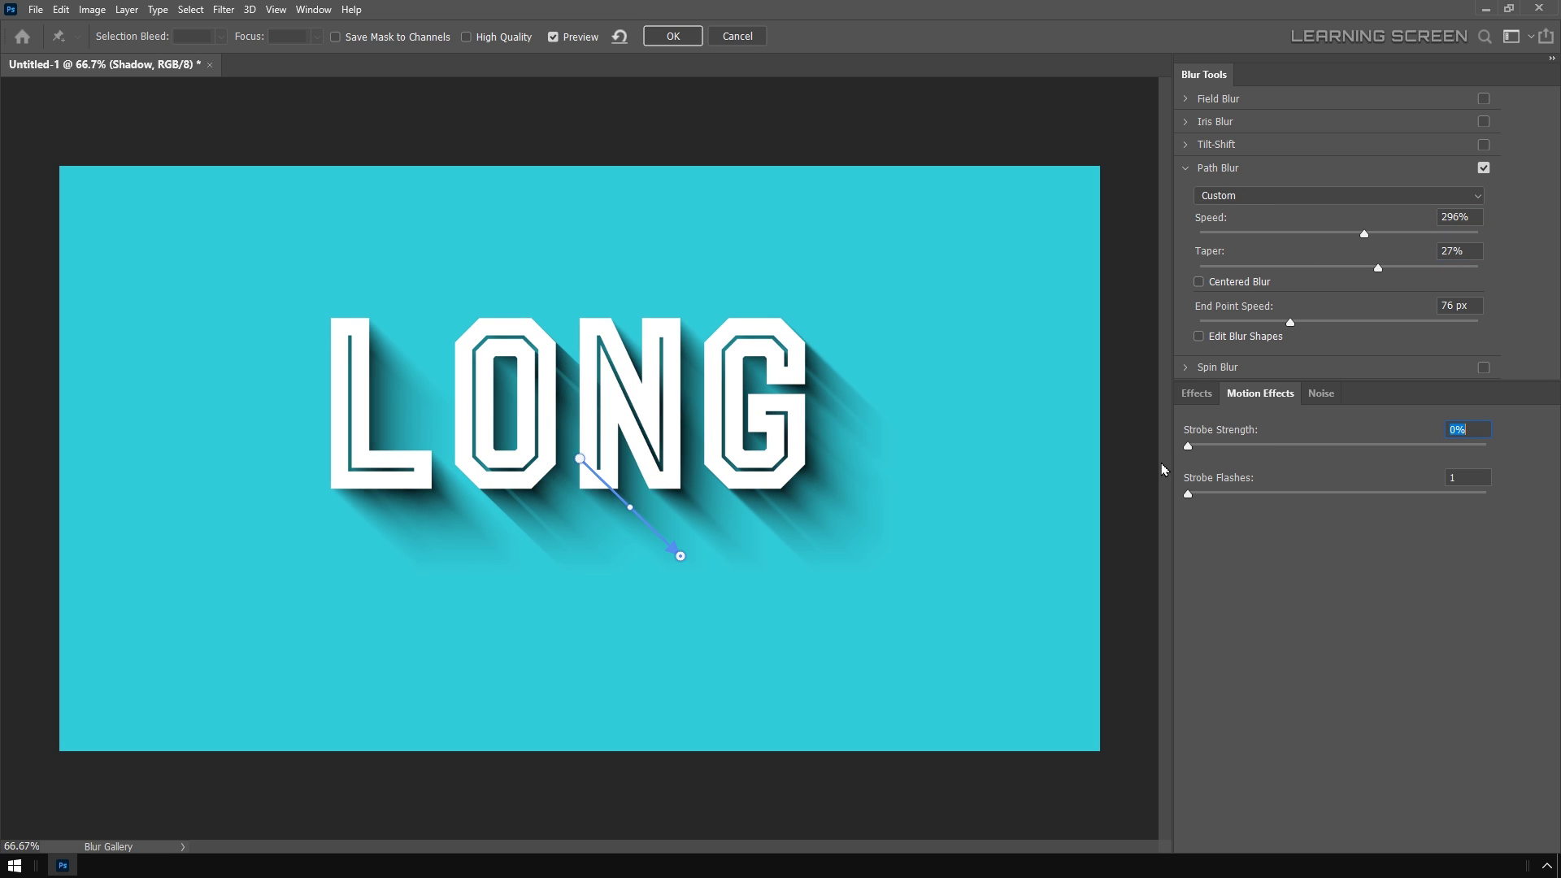
pyautogui.click(675, 37)
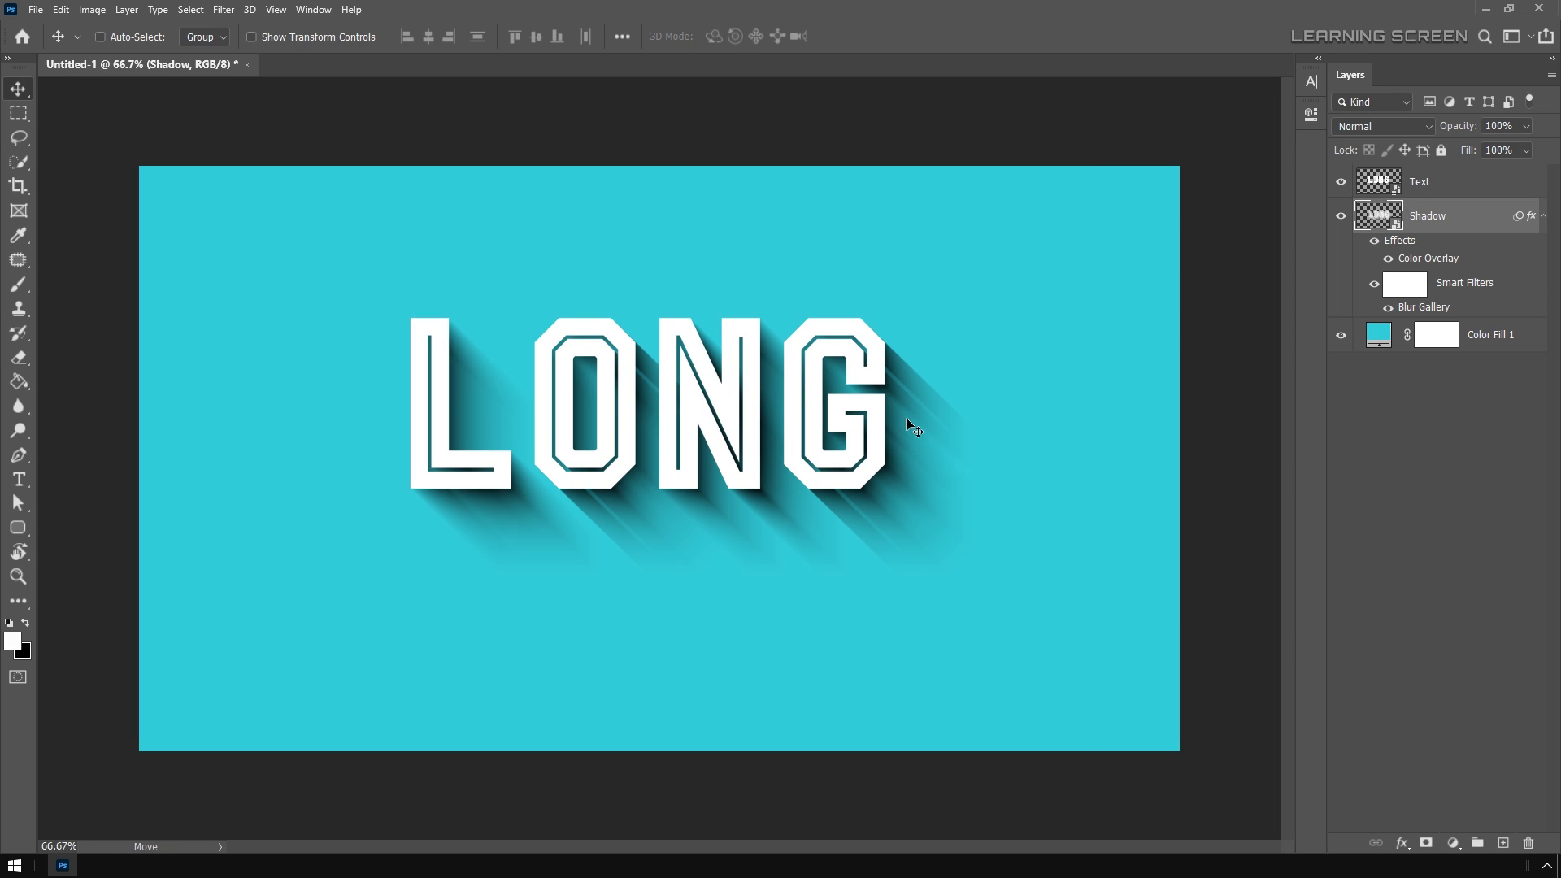
# Duplicate the Shadow layer as Shadow copy, then select the Text layer.
pyautogui.click(1545, 218)
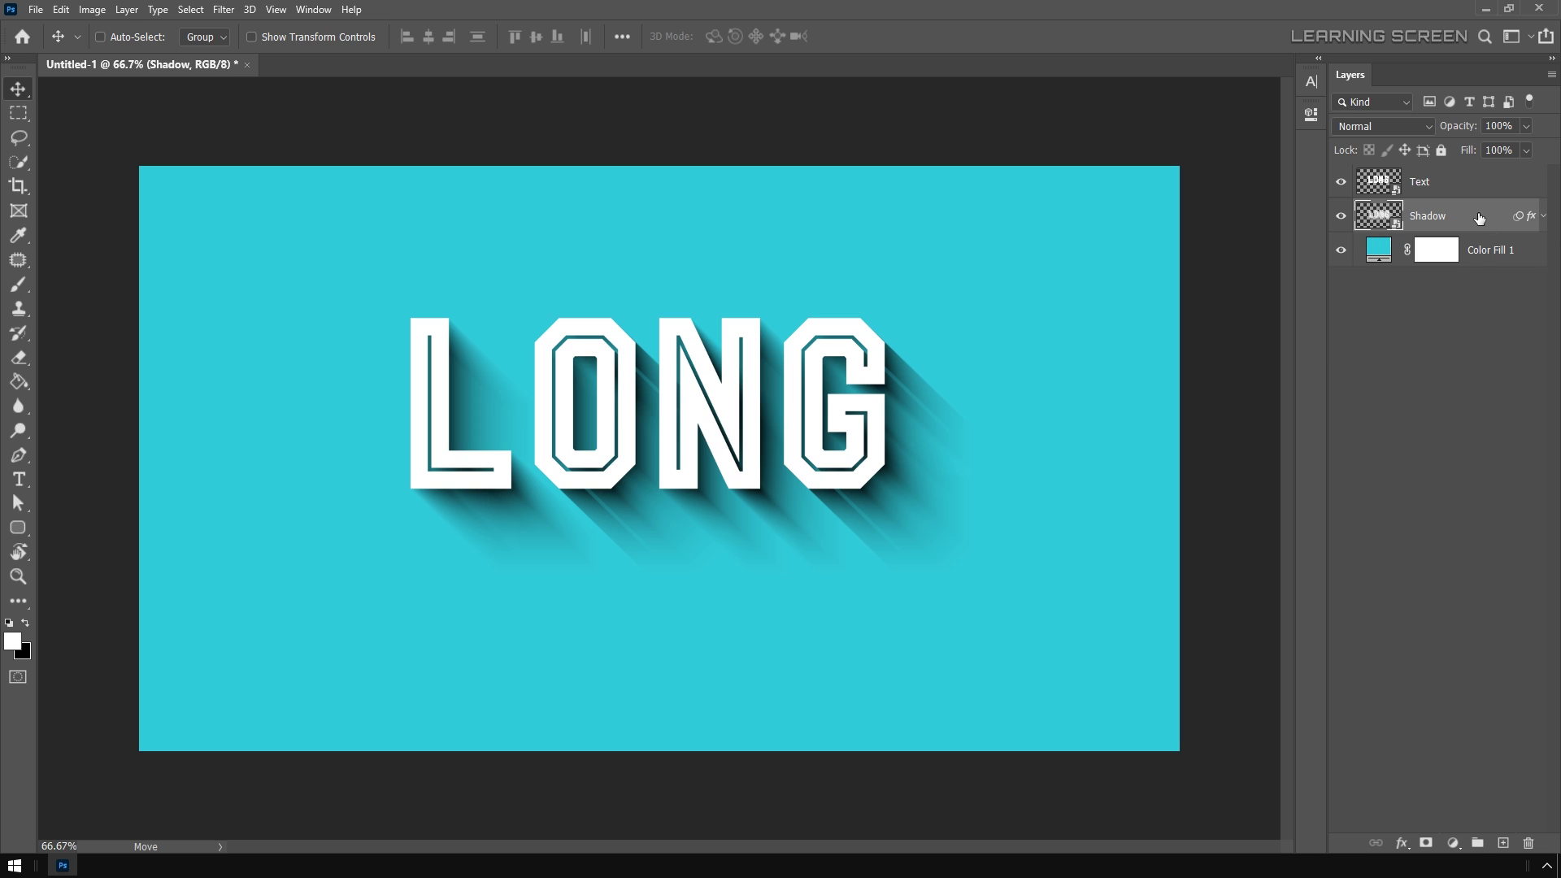
pyautogui.rightClick(1476, 219)
pyautogui.click(1333, 202)
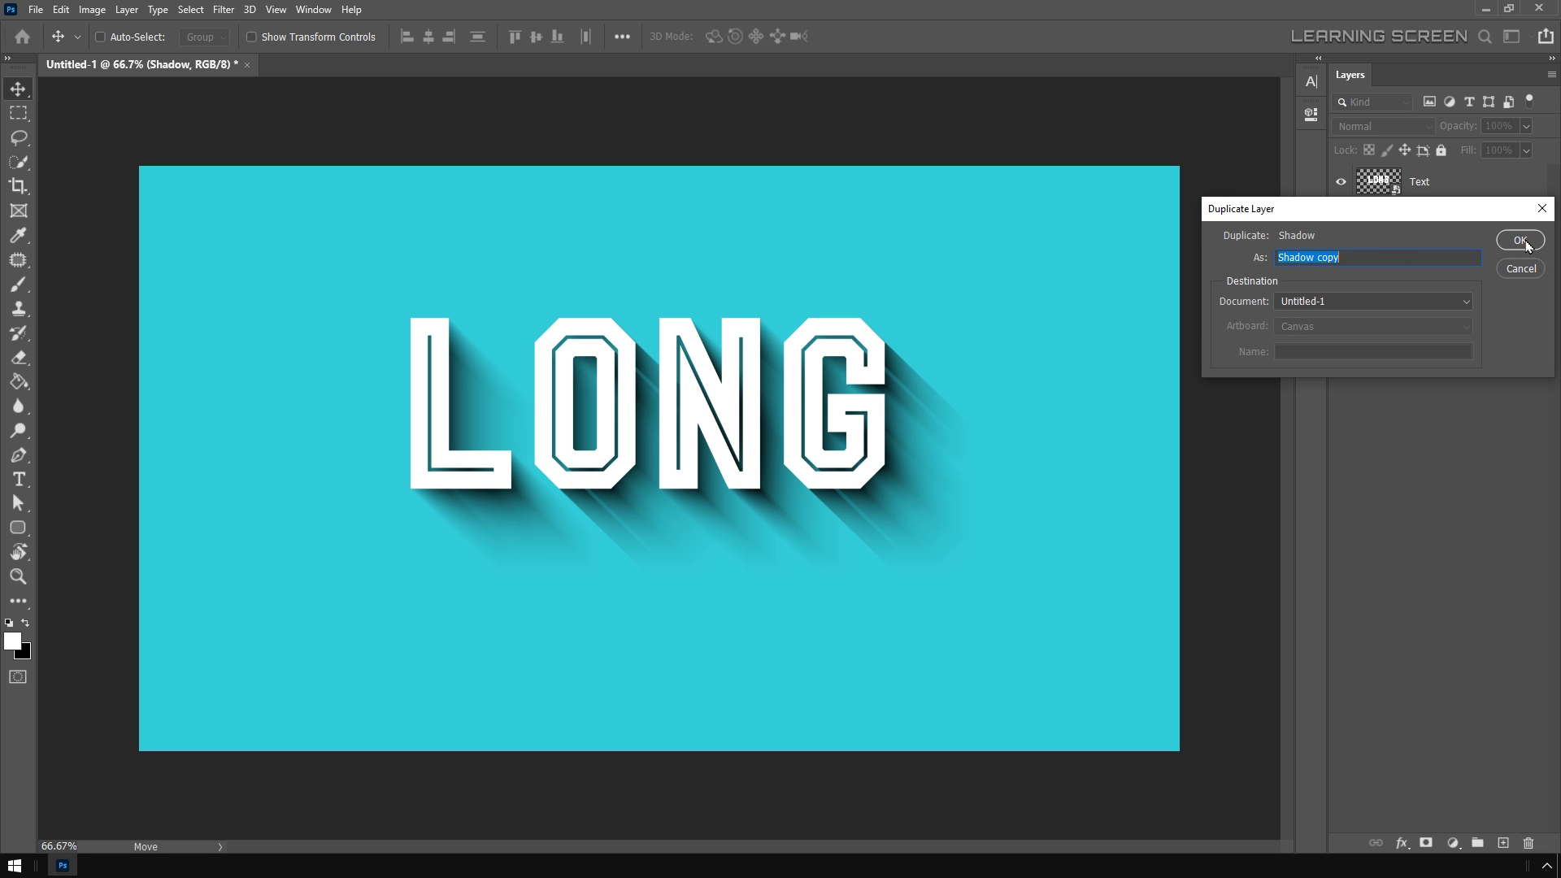
pyautogui.click(1526, 242)
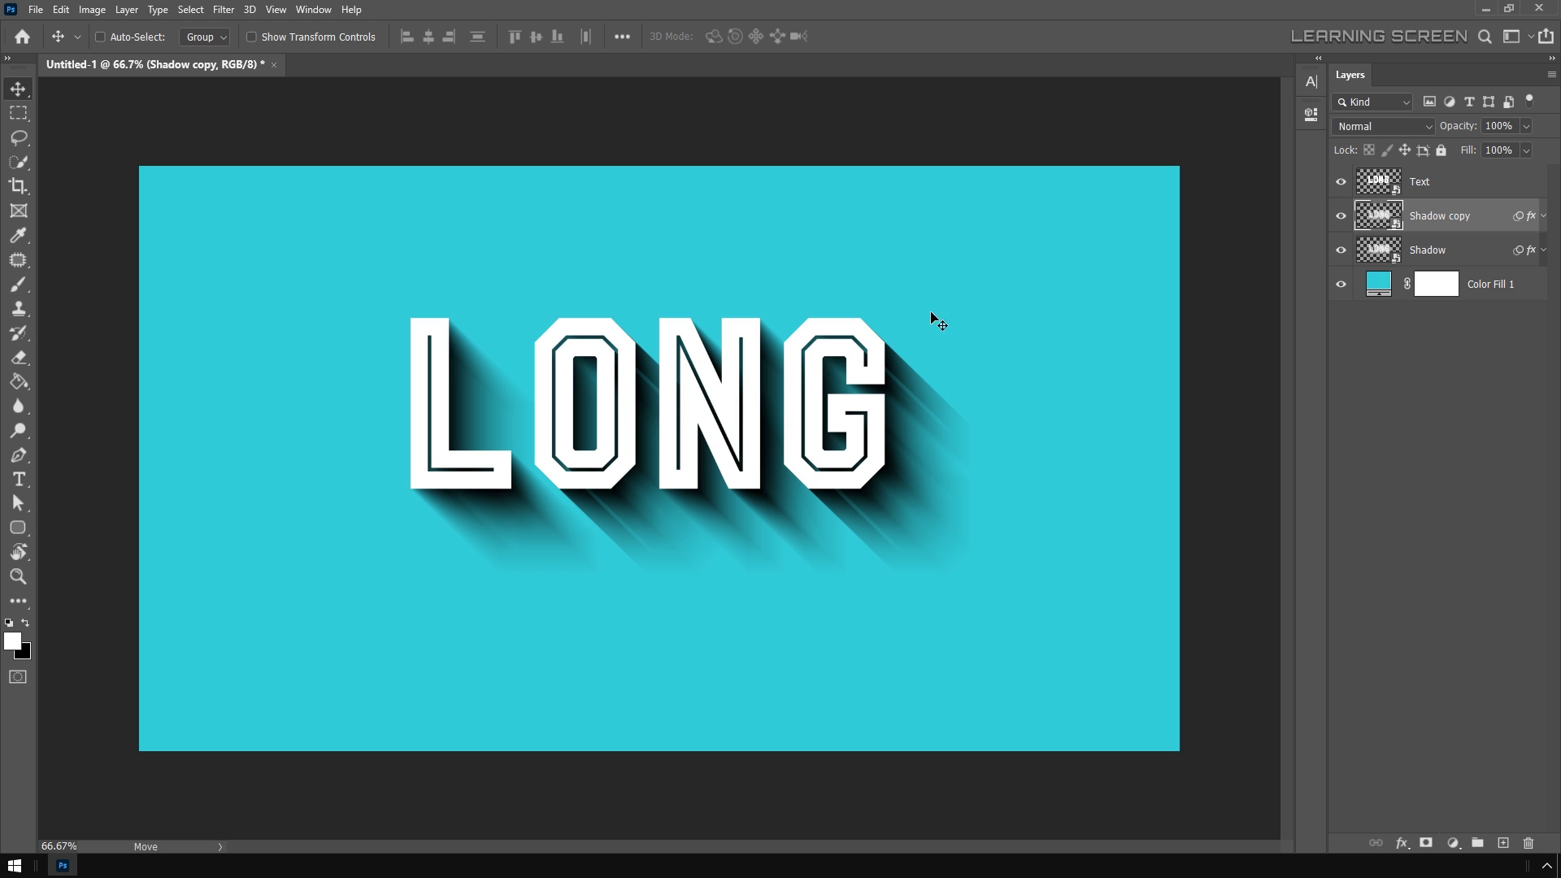
pyautogui.click(1376, 185)
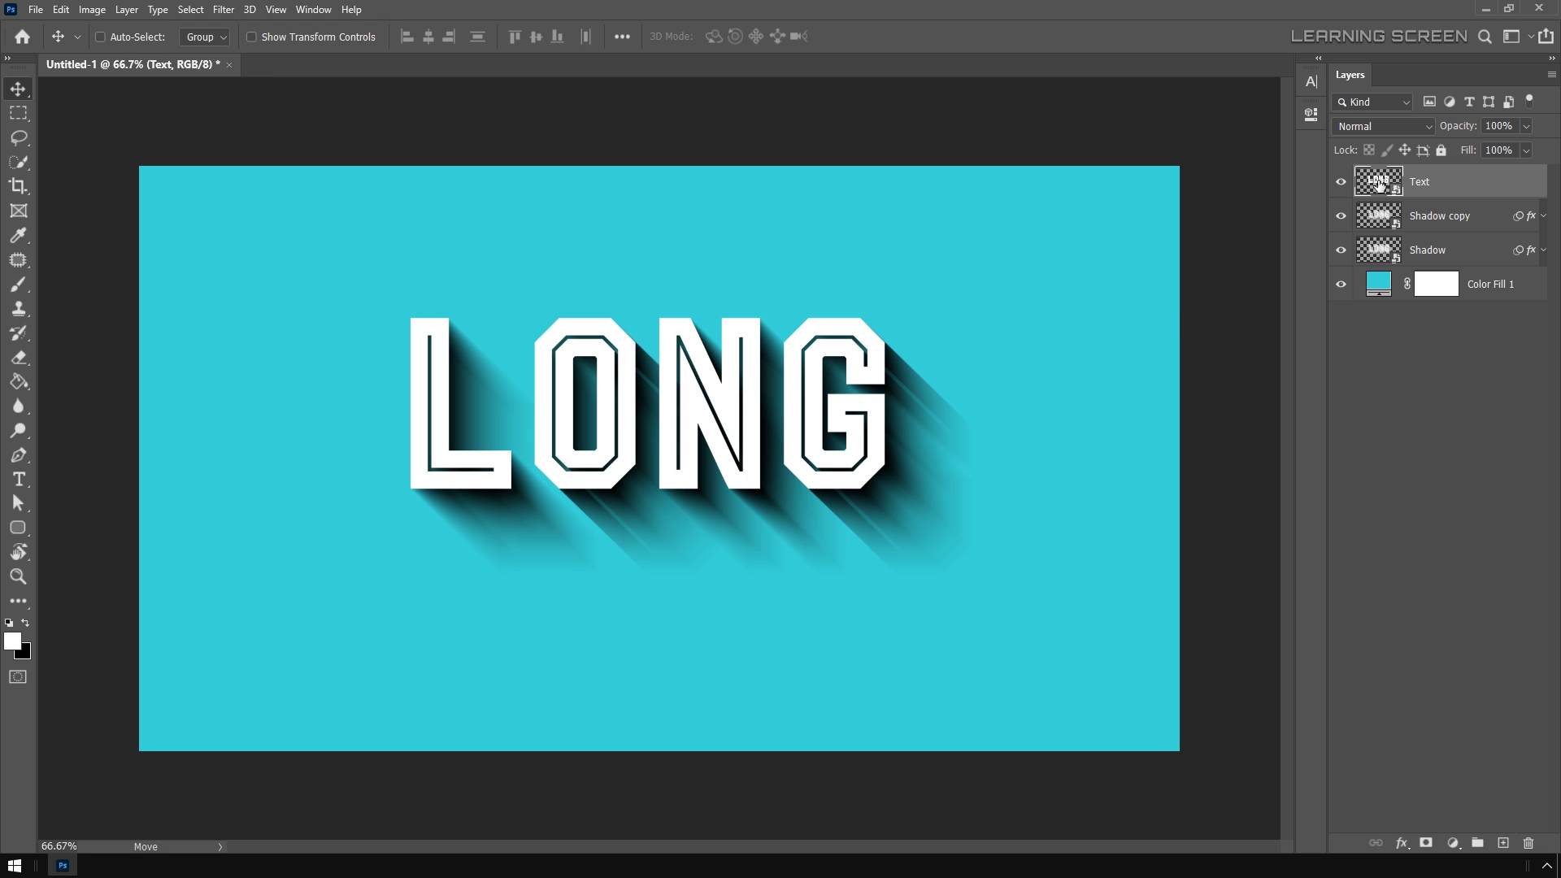
# Change the Text smart object's word to MIND, save it, and return to the main document.
pyautogui.doubleClick(1378, 185)
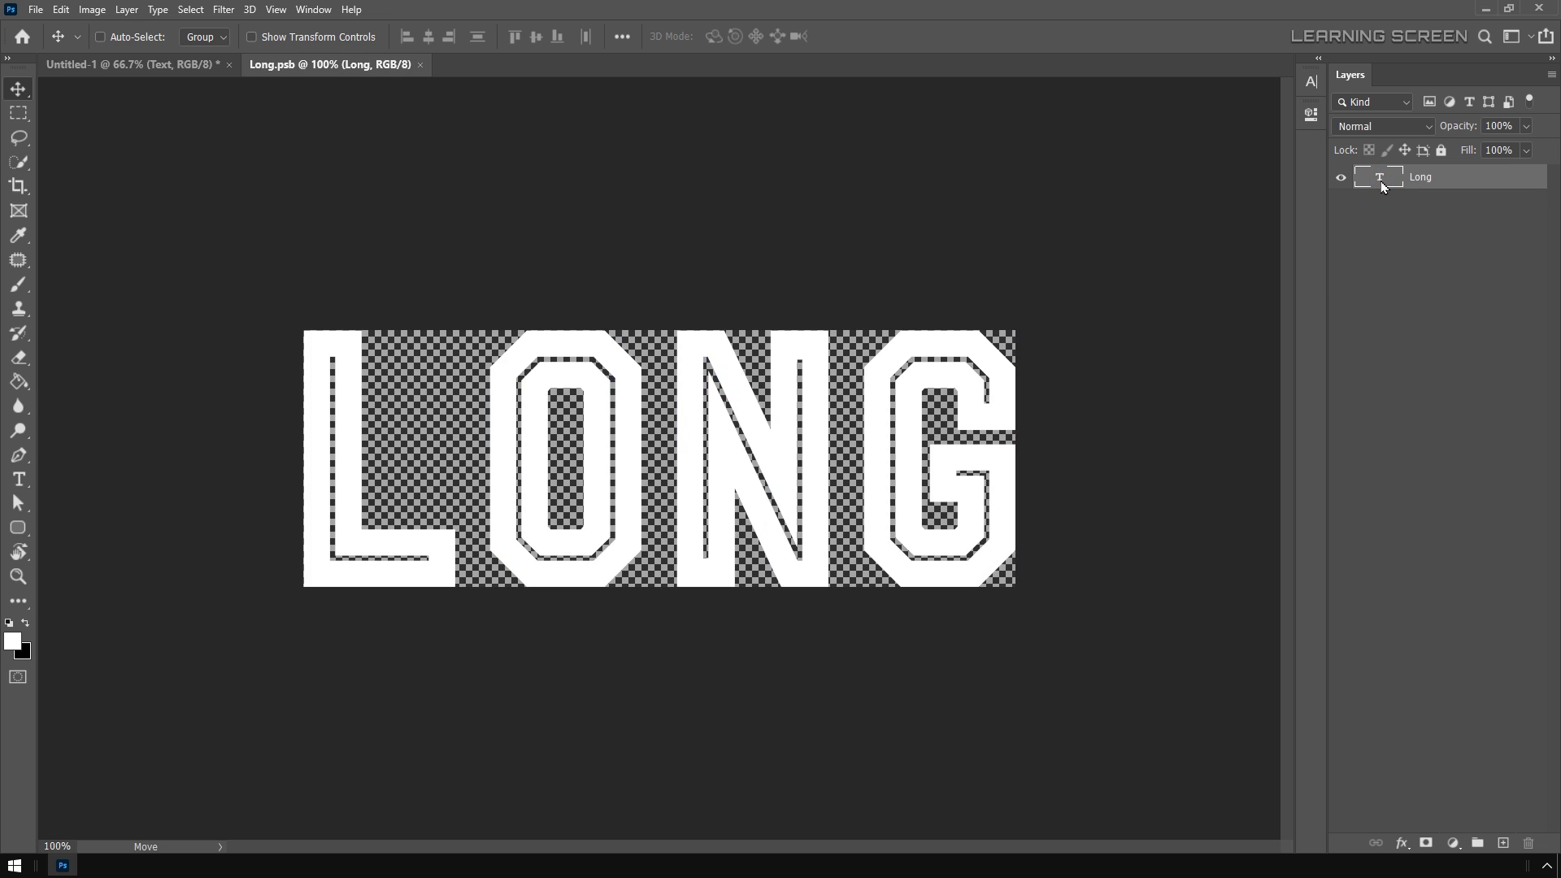
pyautogui.doubleClick(651, 457)
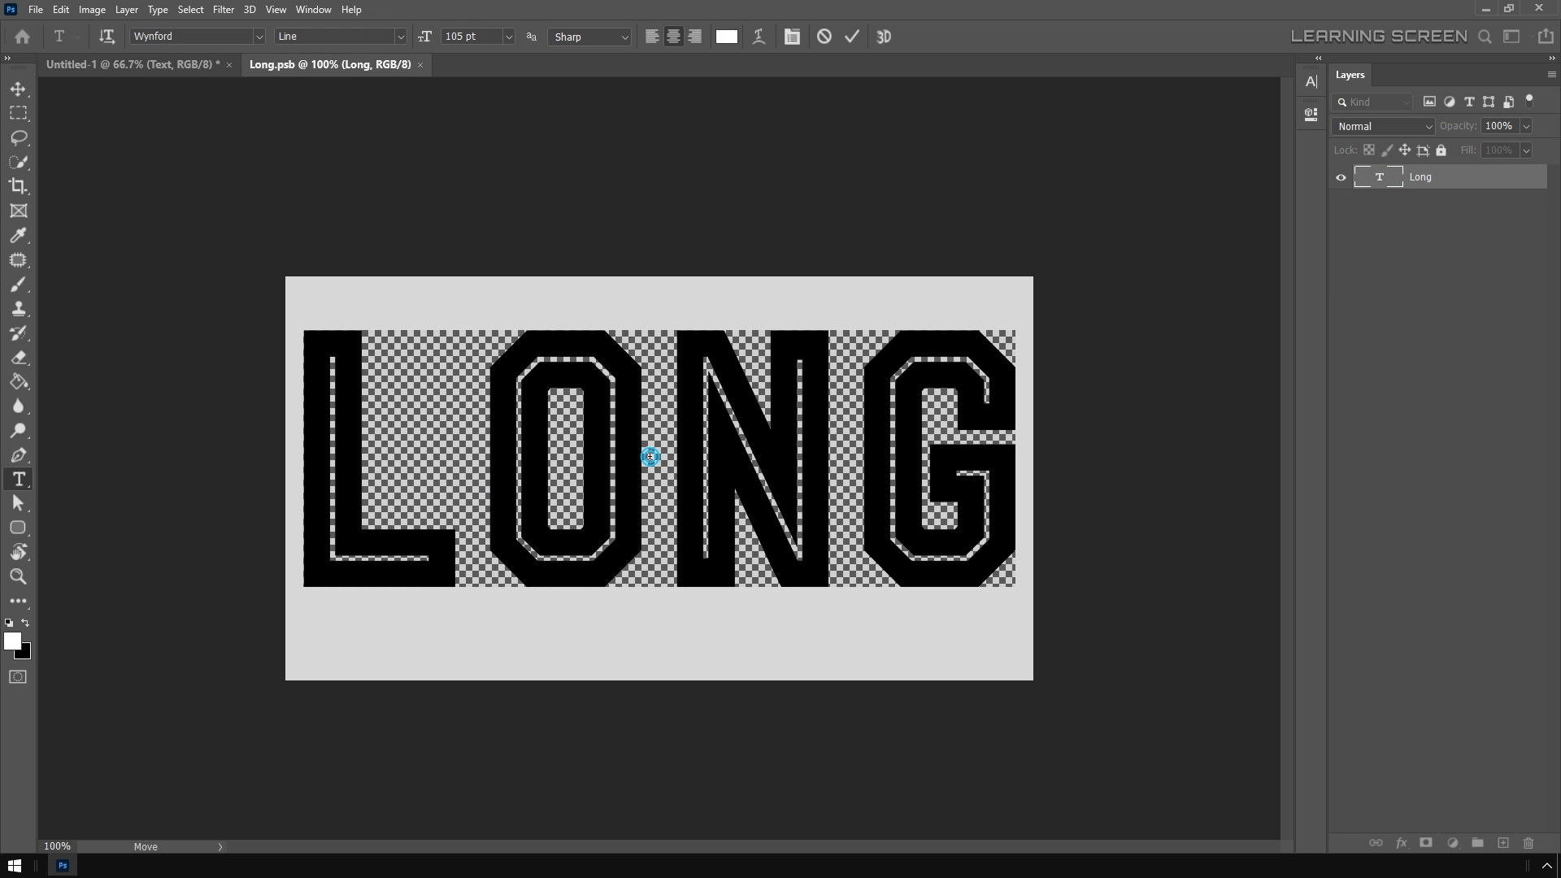
pyautogui.write('MIND')
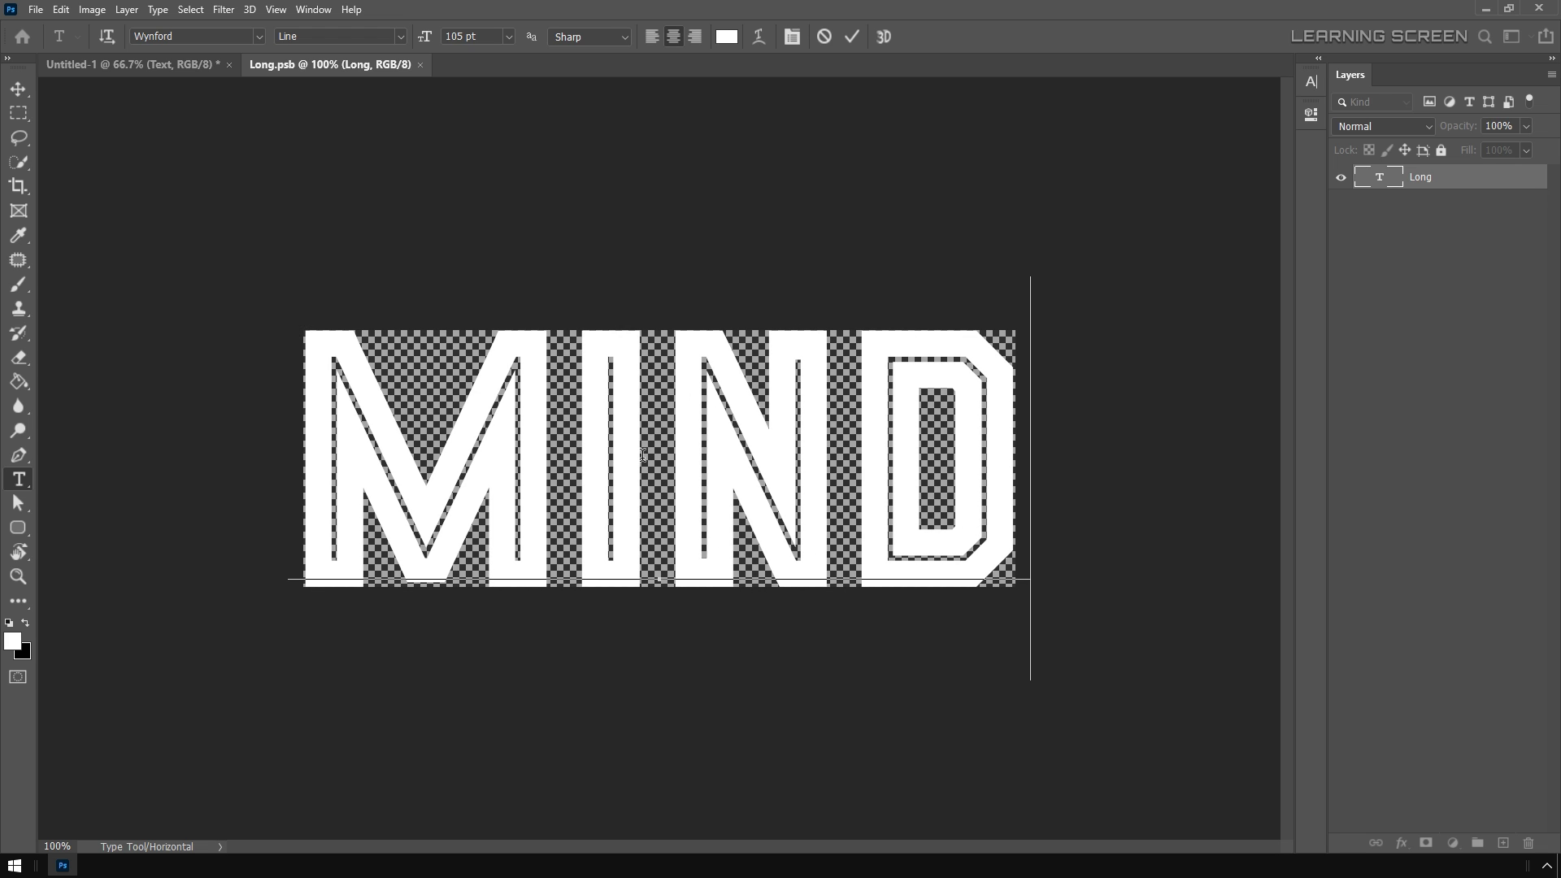
pyautogui.click(17, 88)
pyautogui.hotkey('ctrl', 's')
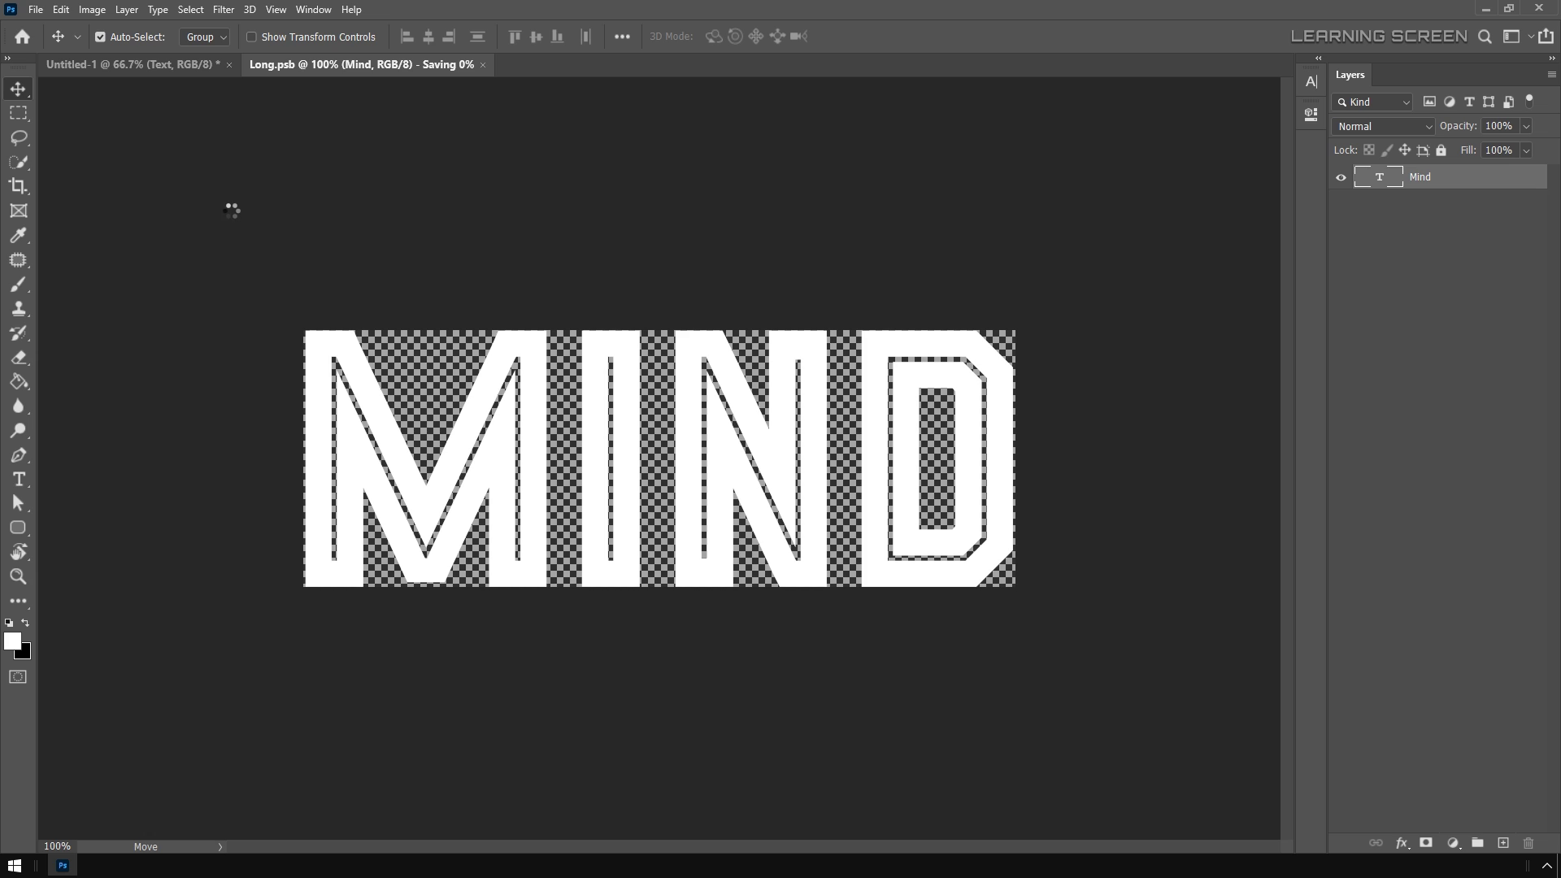
pyautogui.click(165, 72)
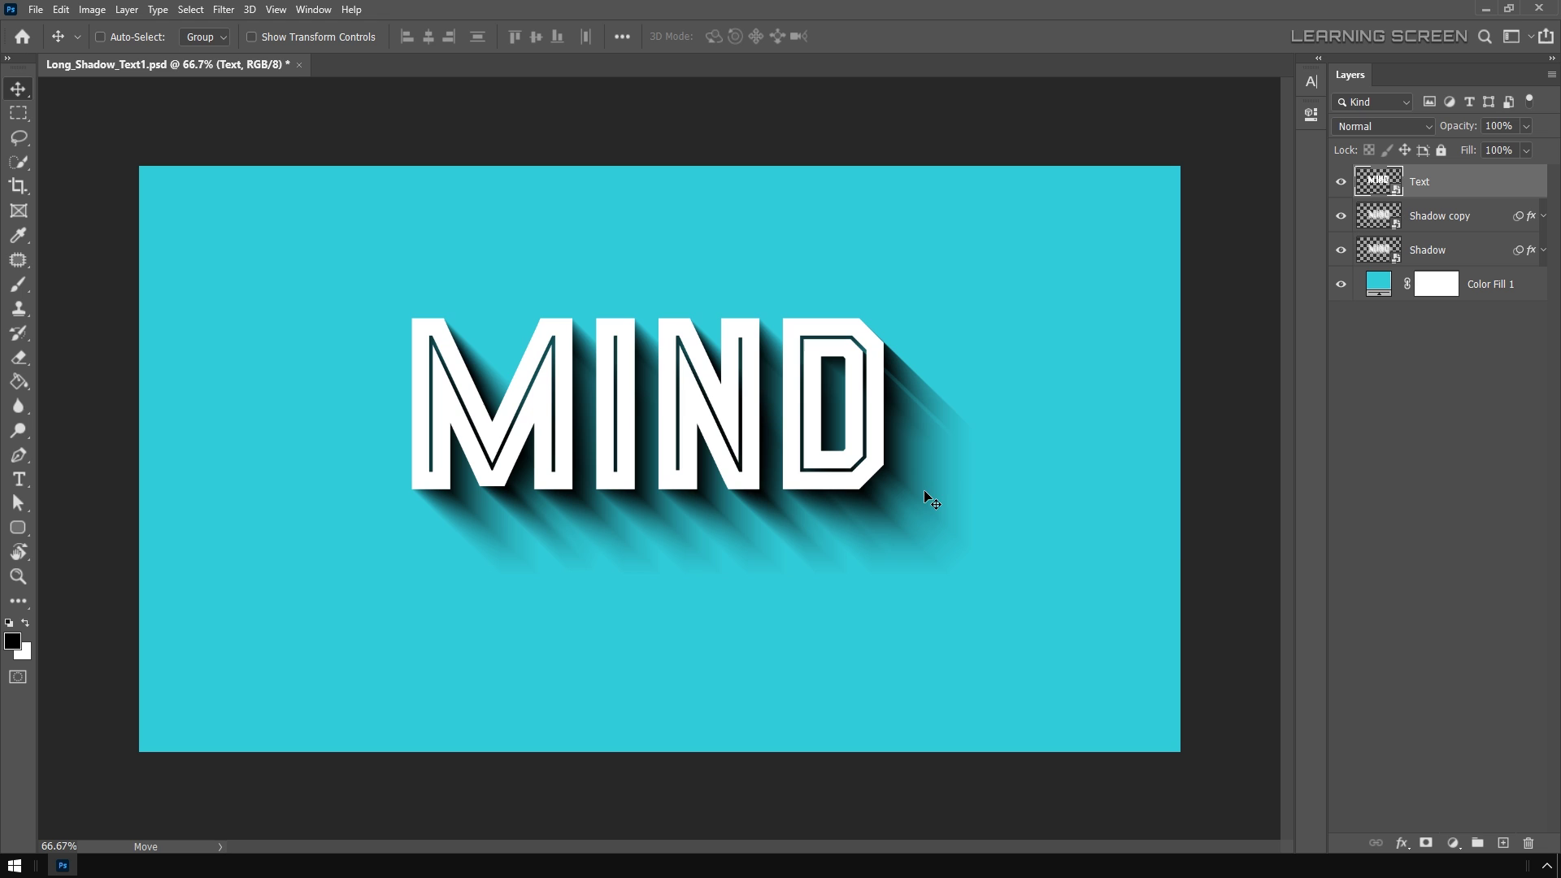
# Delete the Shadow copy layer.
pyautogui.click(1385, 218)
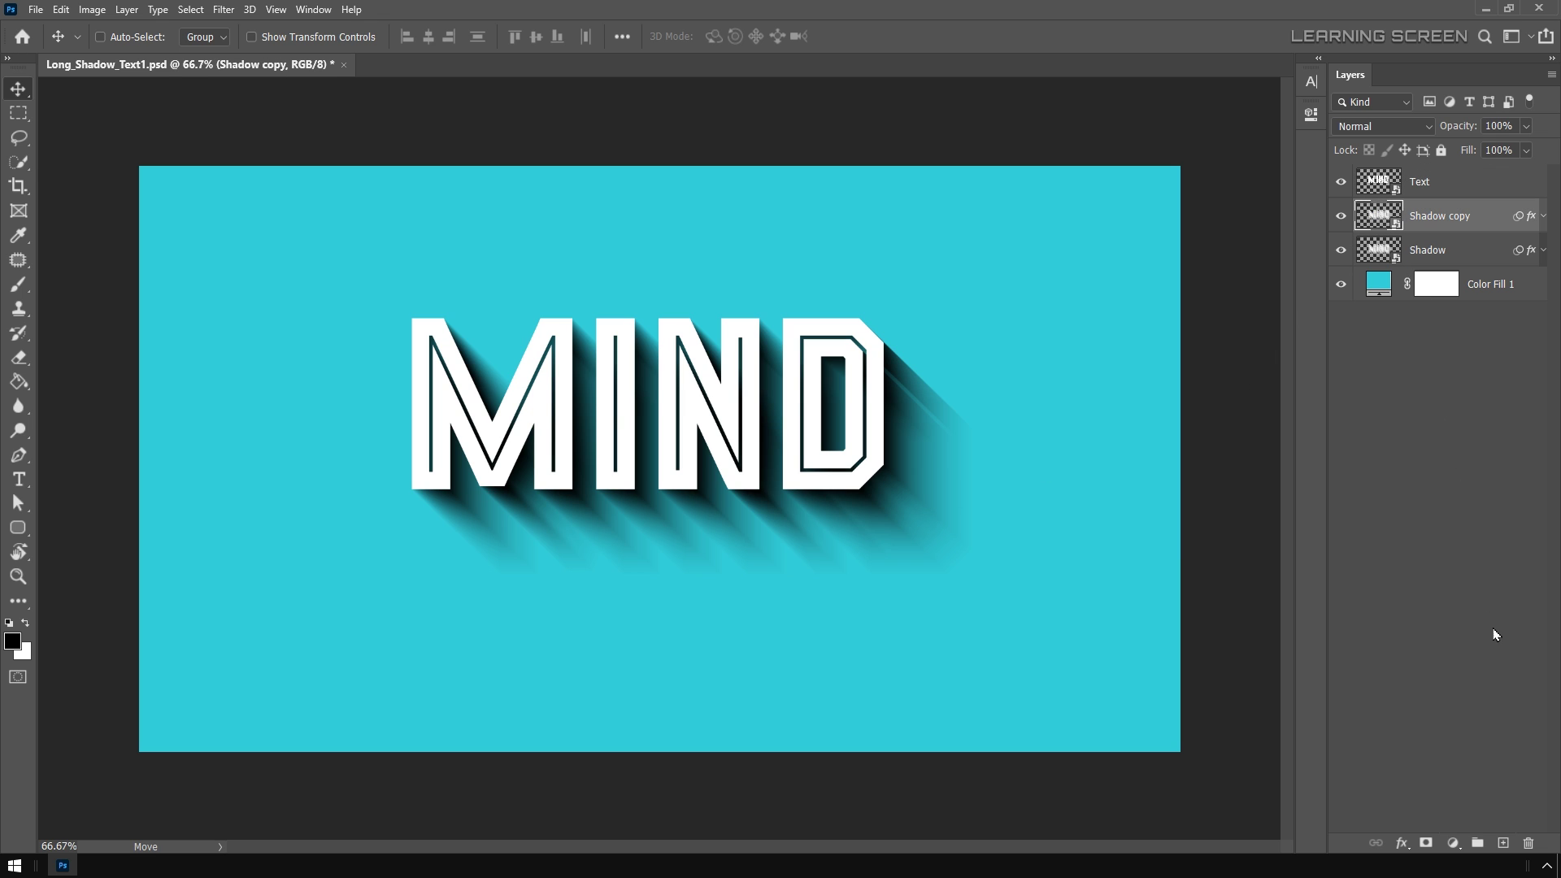
pyautogui.click(1529, 844)
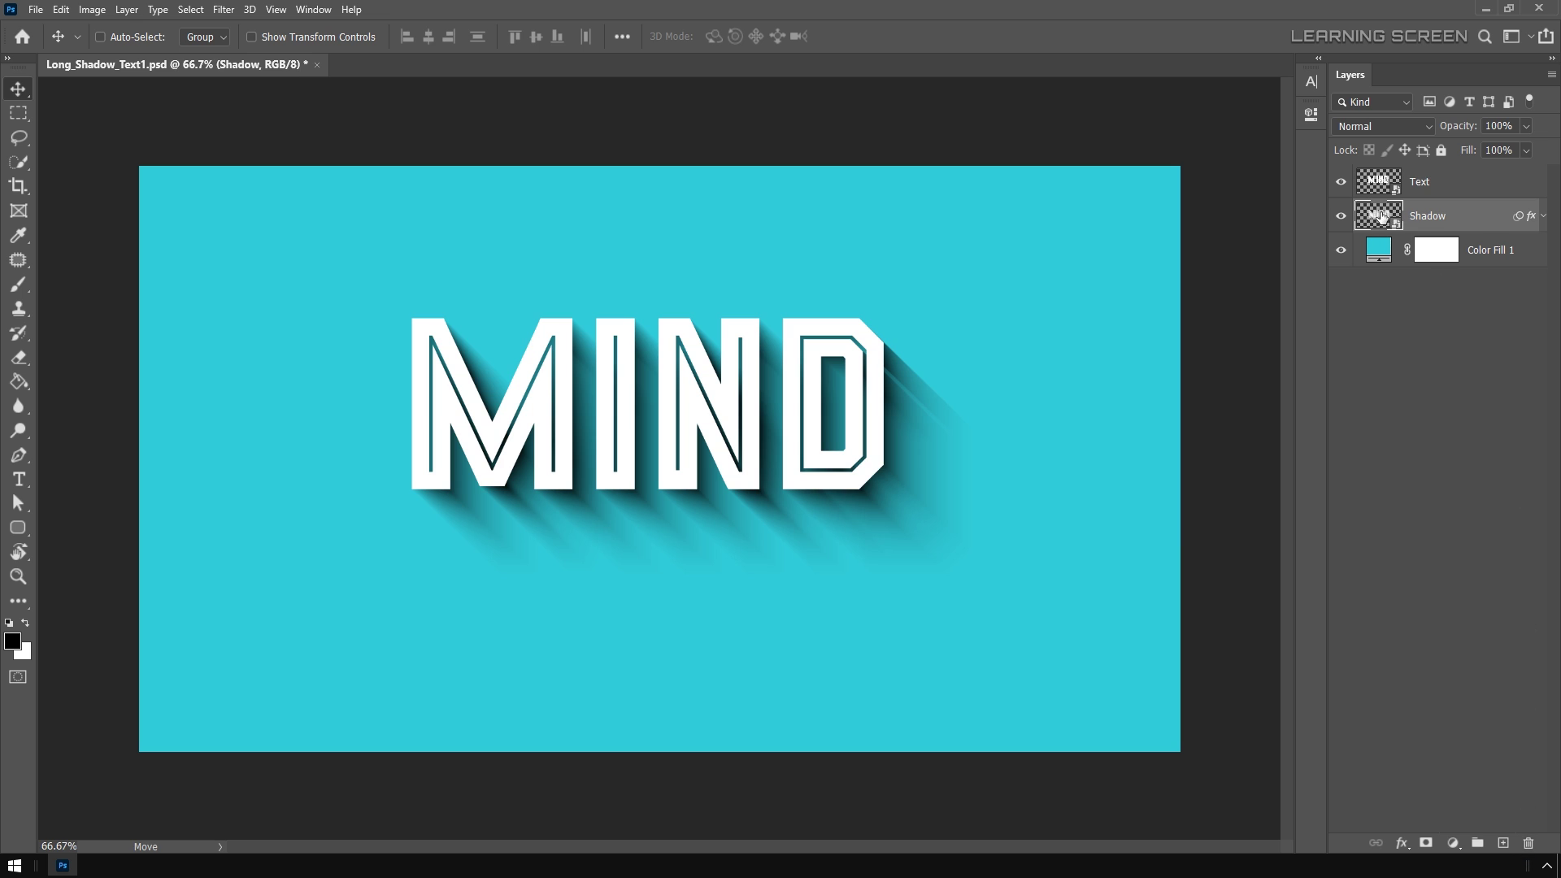
# Add a 1 px black Stroke effect to the Shadow layer.
pyautogui.click(1403, 840)
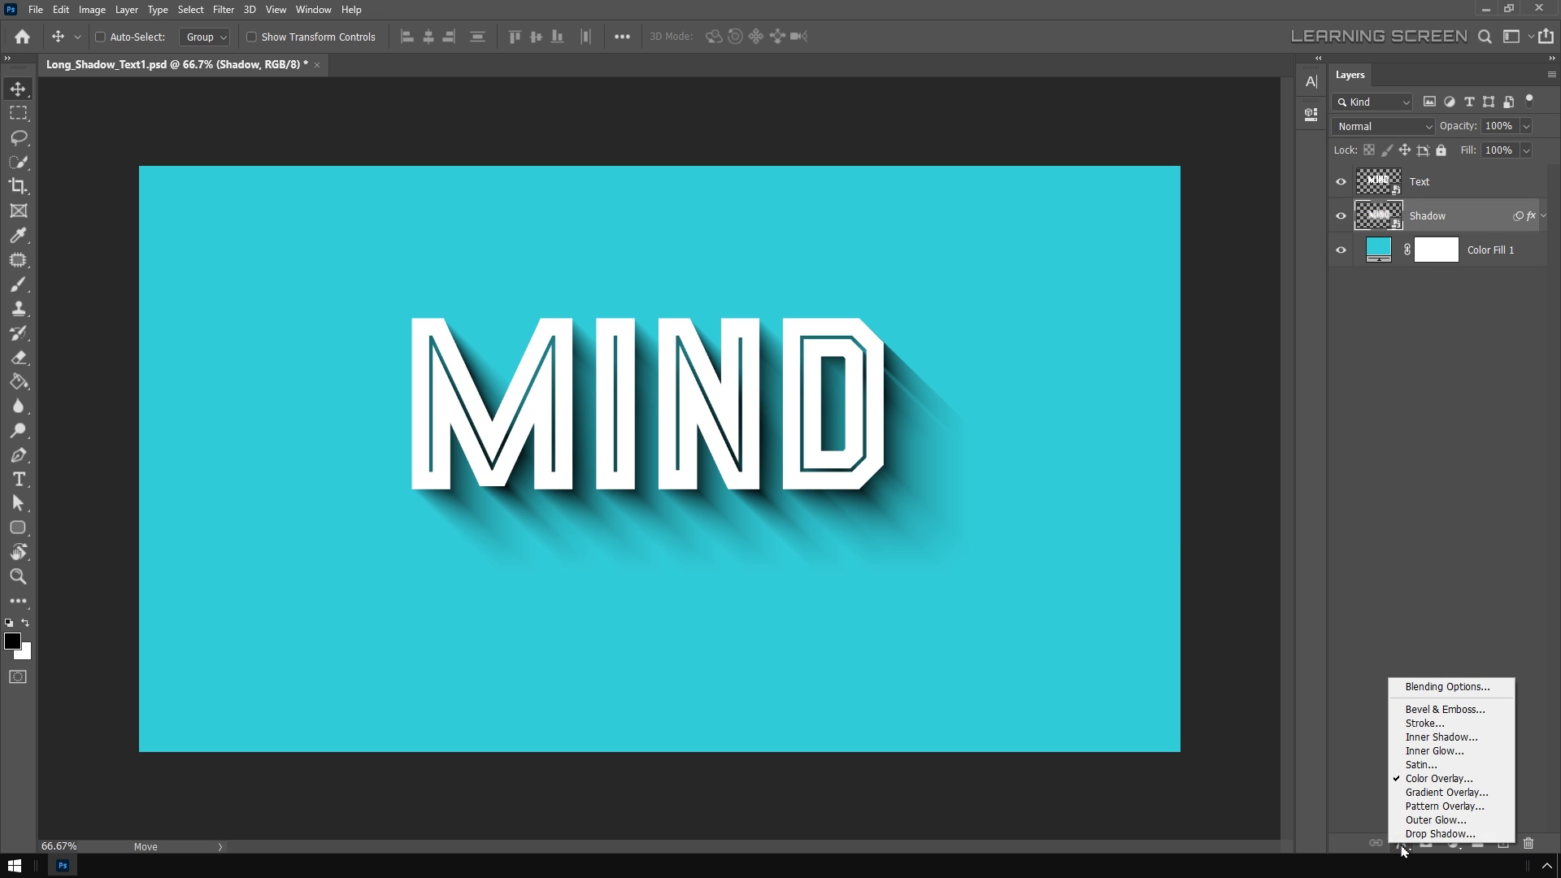
pyautogui.click(1421, 730)
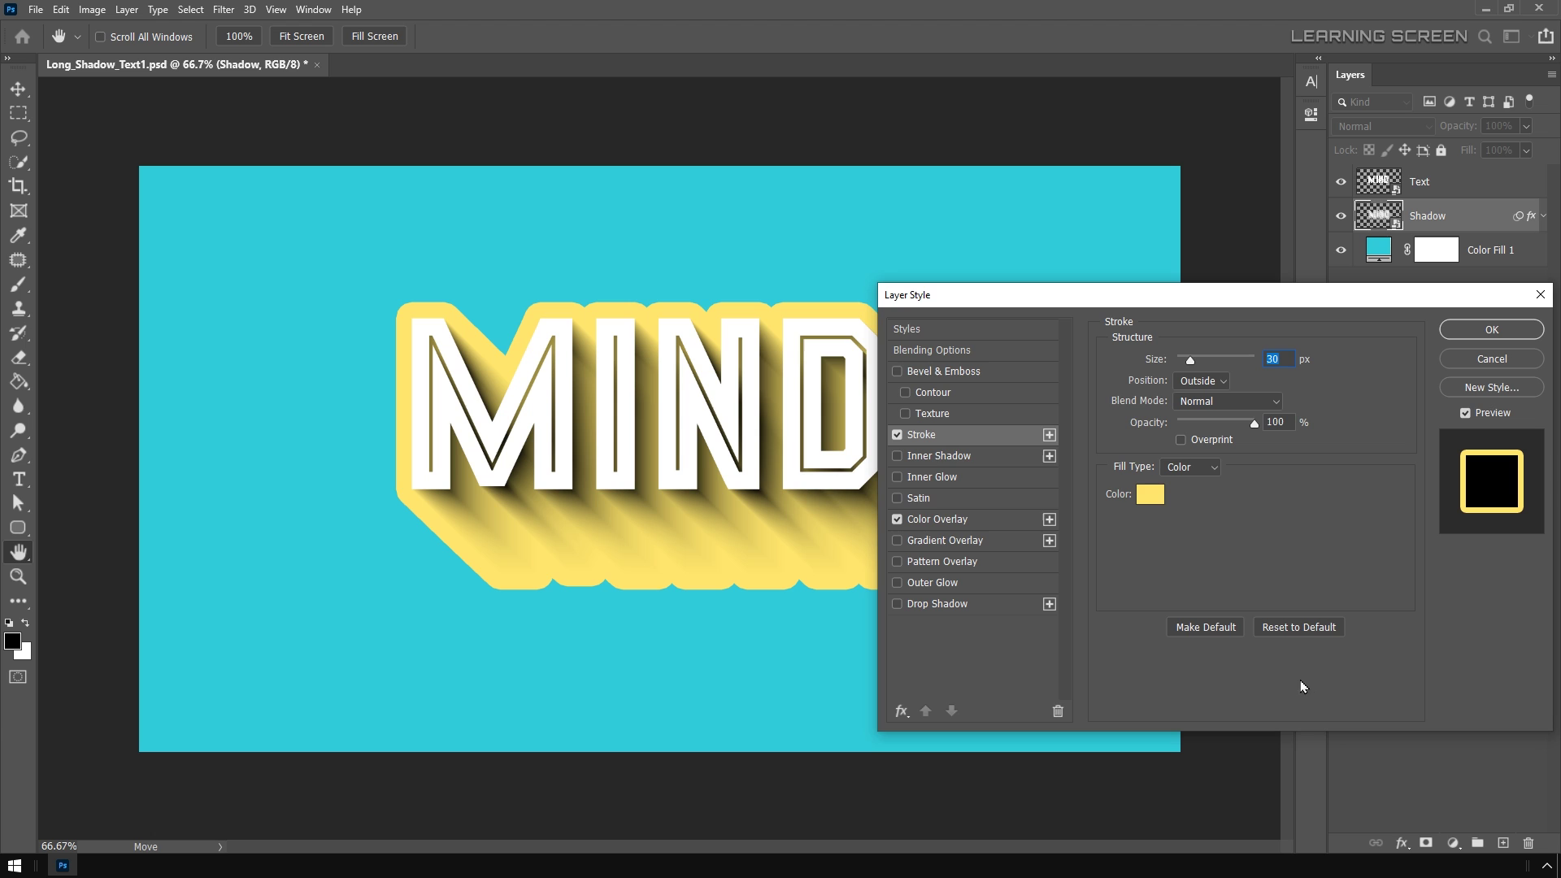
pyautogui.click(1150, 494)
pyautogui.click(47, 607)
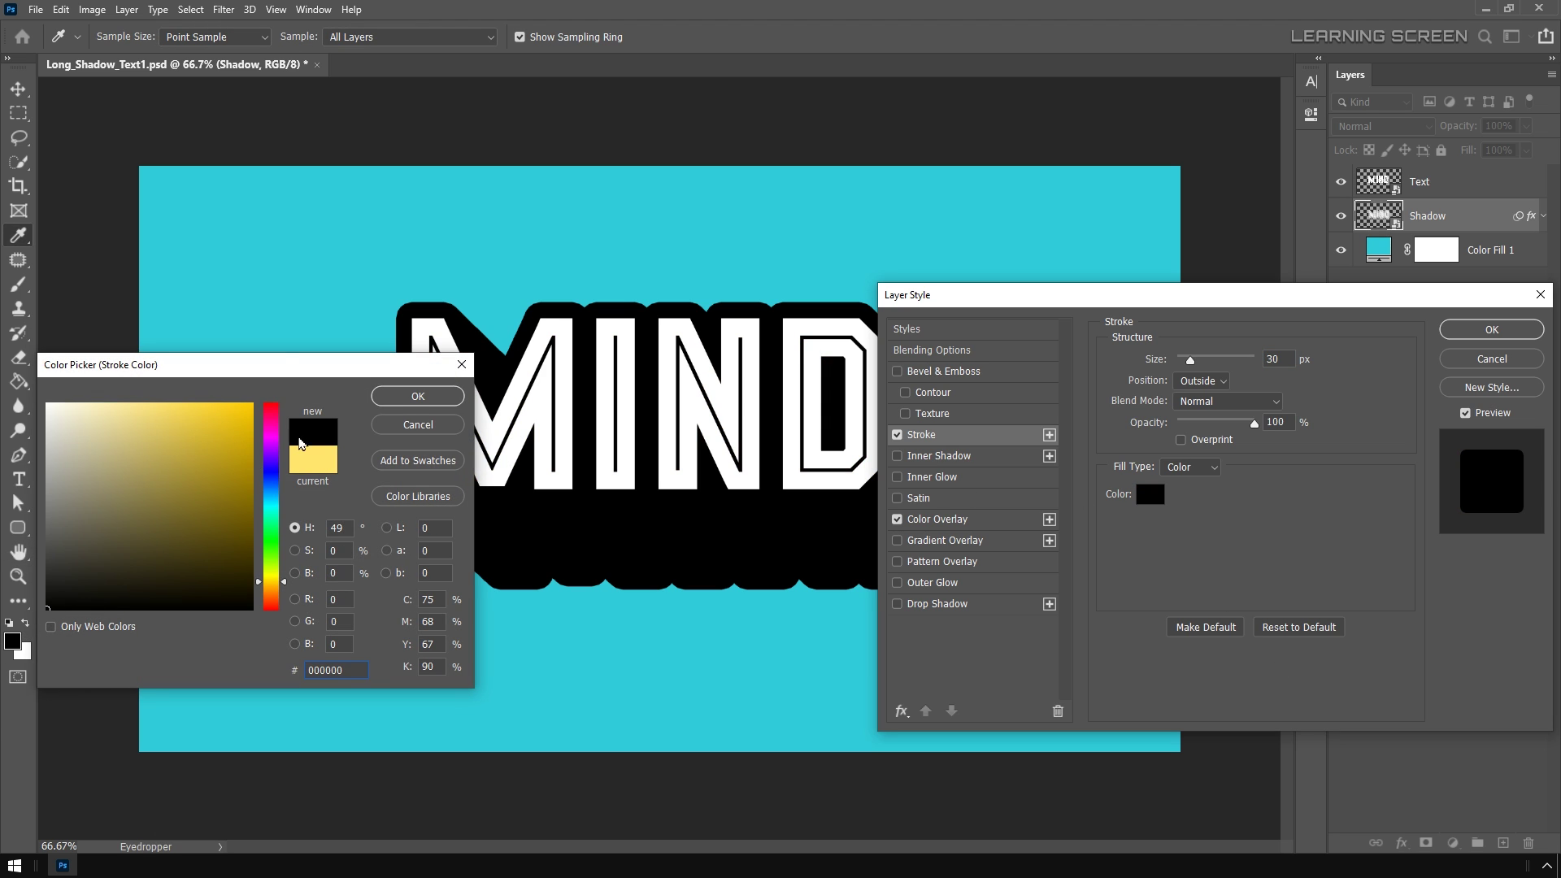
pyautogui.click(418, 399)
pyautogui.moveTo(1191, 363); pyautogui.dragTo(1174, 365)
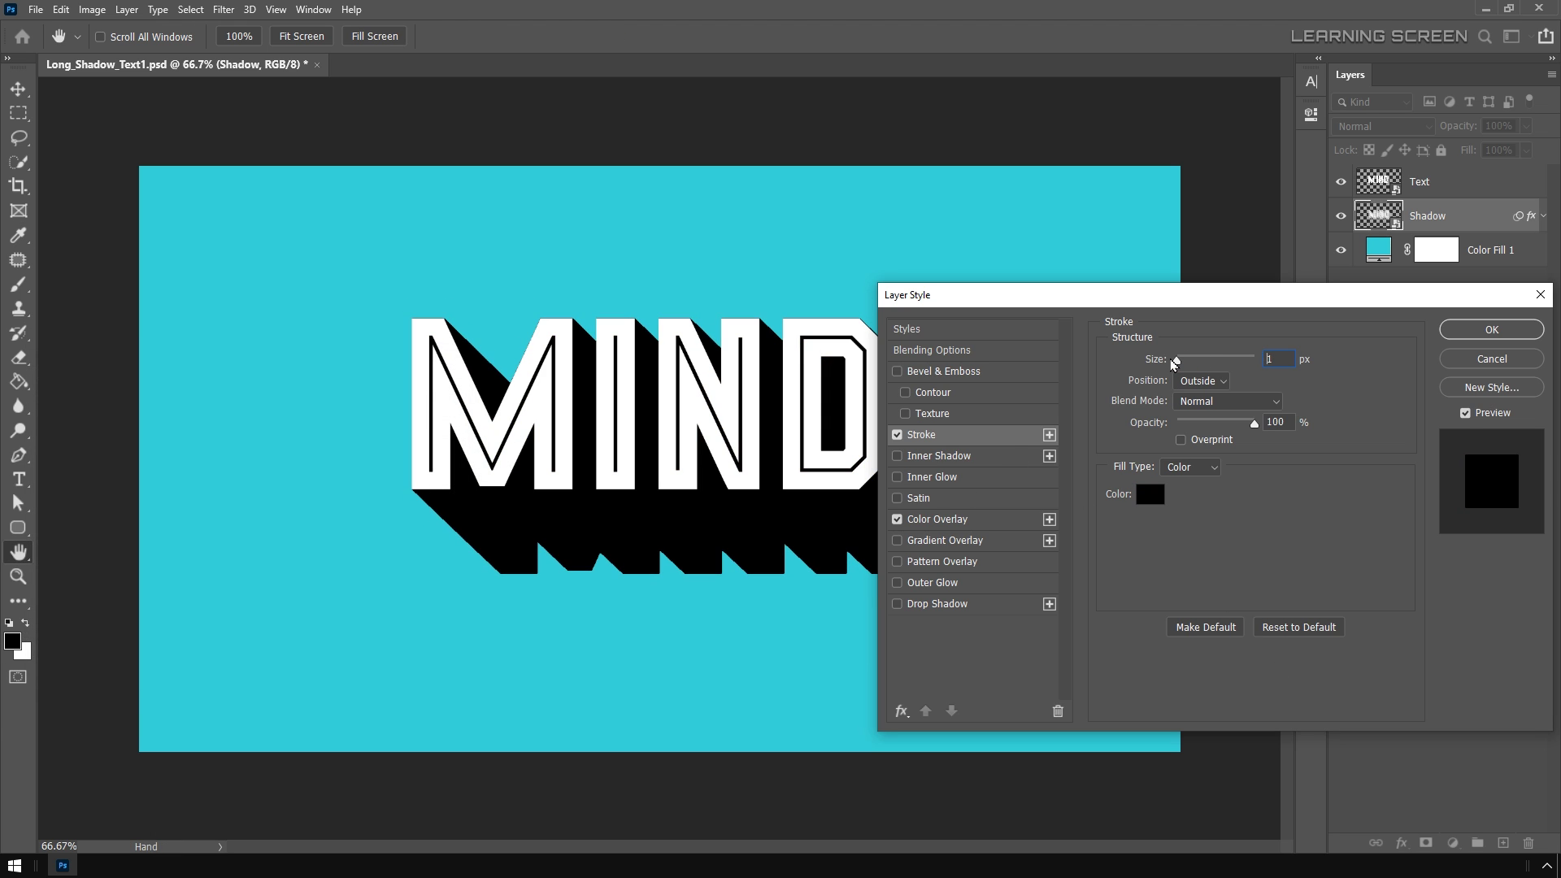
pyautogui.click(1470, 330)
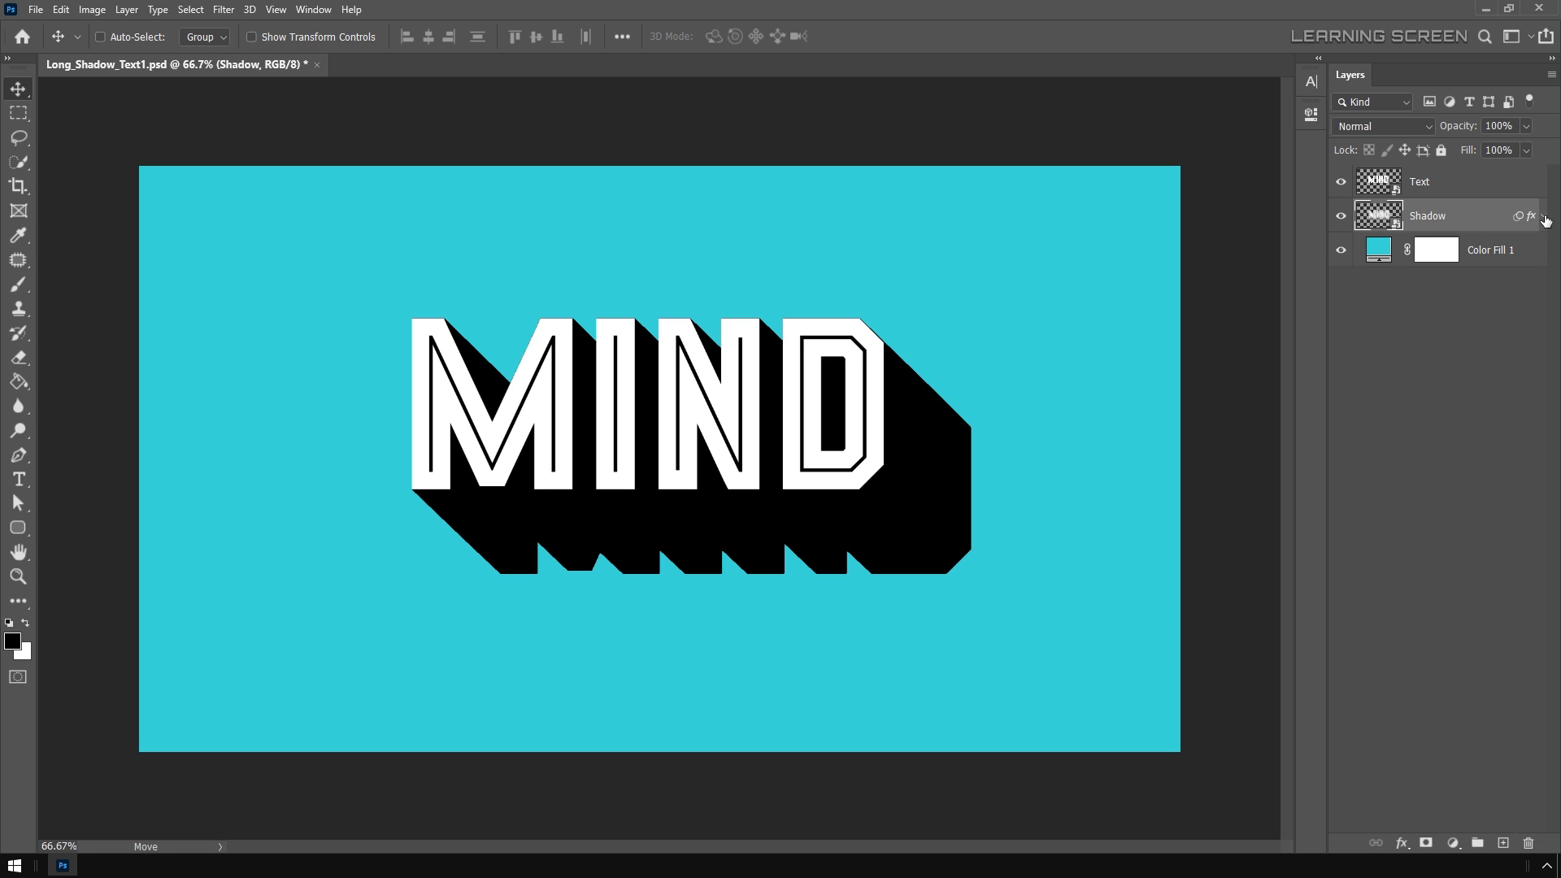
# Reopen the Shadow path blur, set Speed to 265%, and drag the endpoint further right.
pyautogui.click(1545, 218)
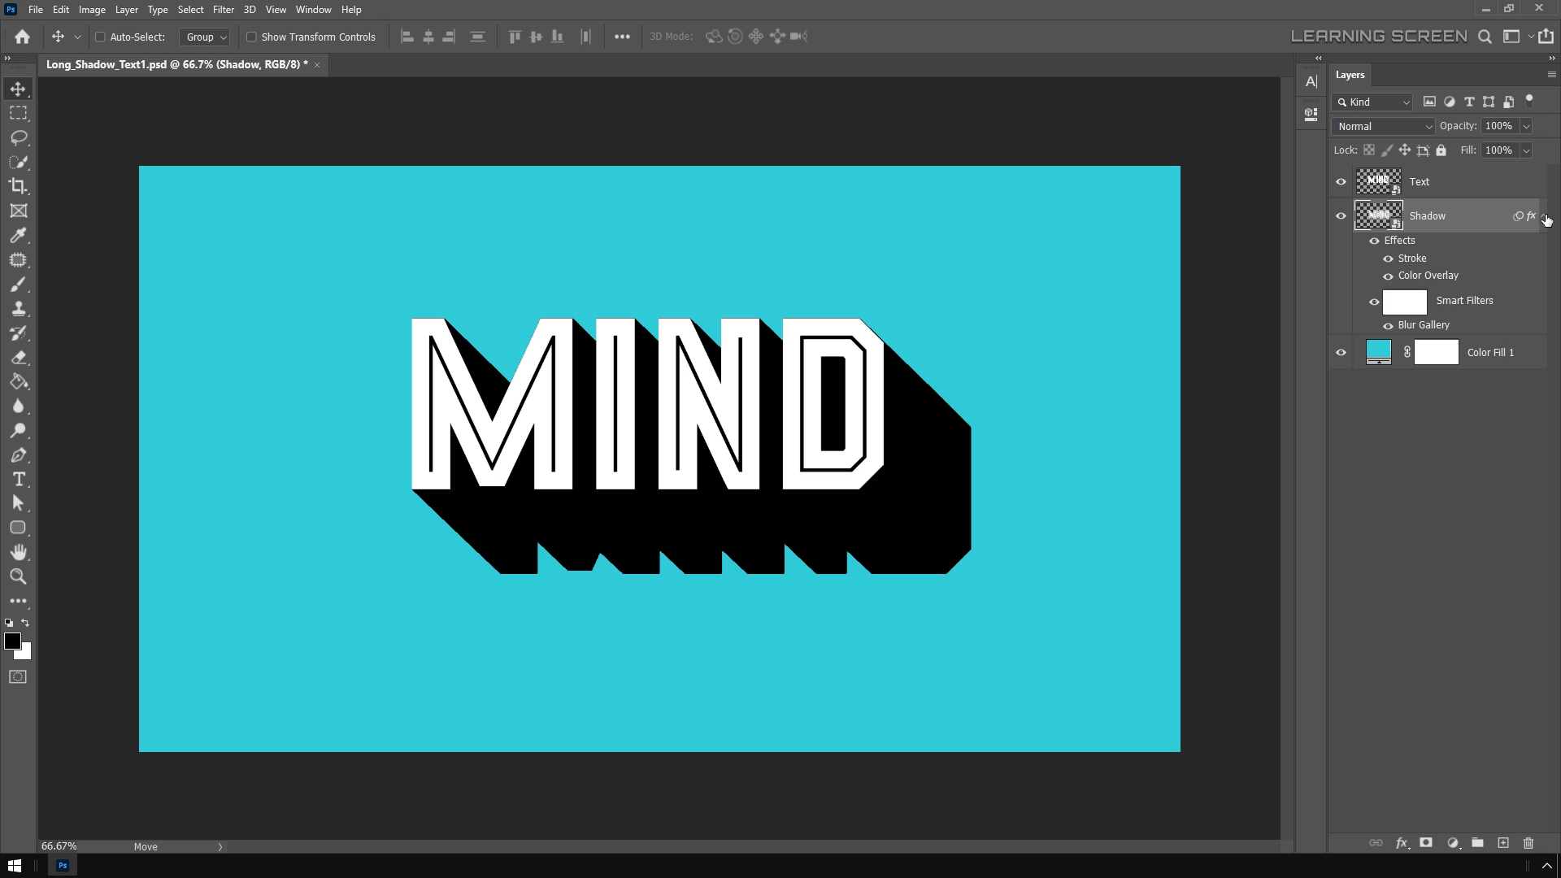
pyautogui.doubleClick(1429, 325)
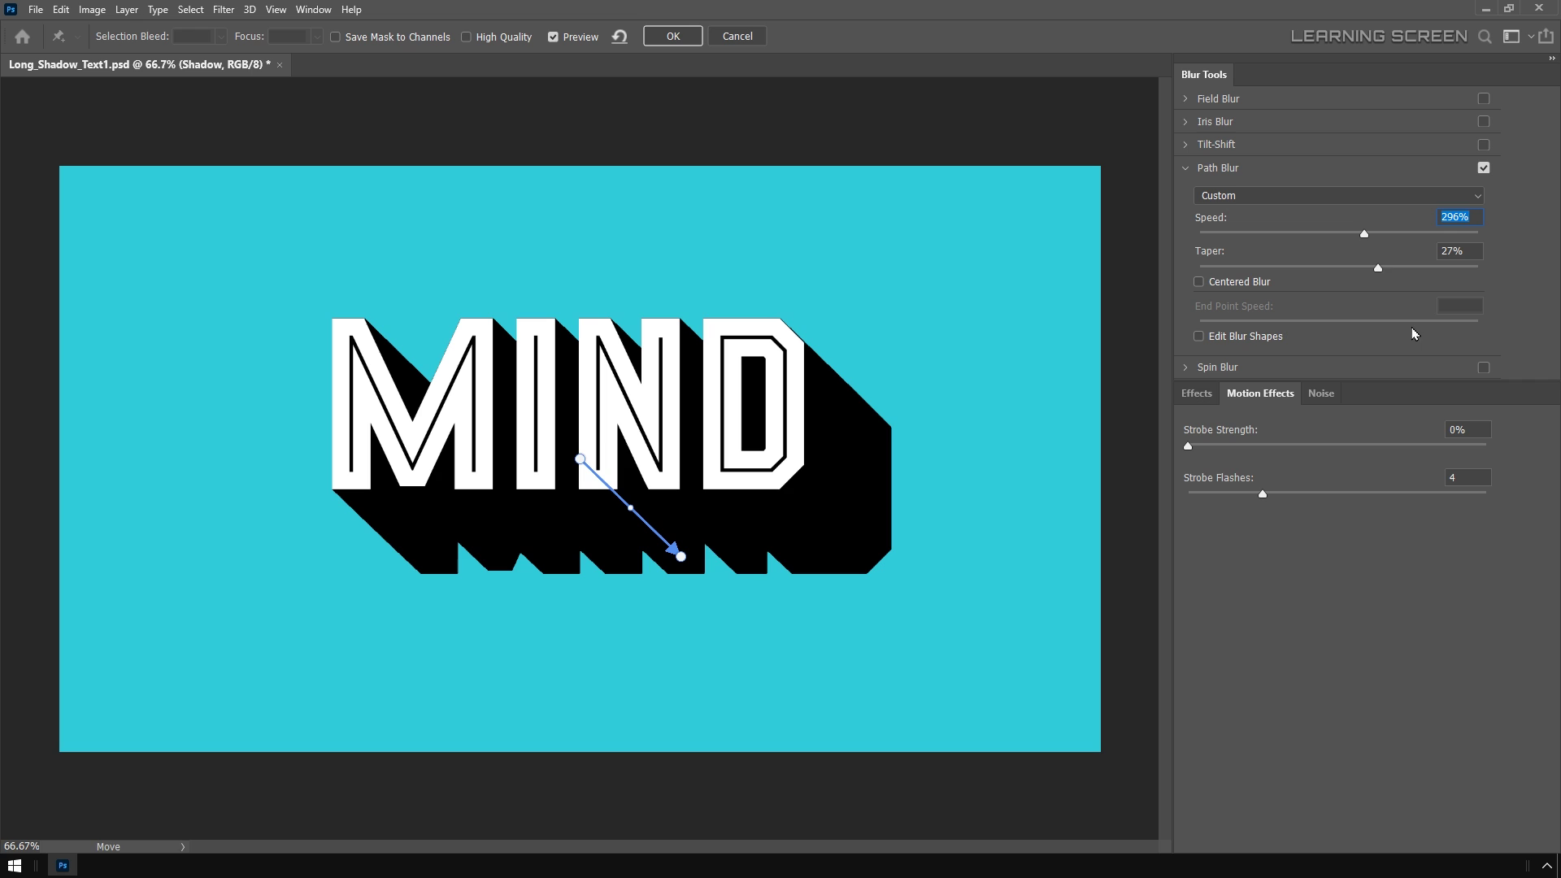
pyautogui.moveTo(1365, 234)
pyautogui.mouseDown()
pyautogui.moveTo(1380, 236)
pyautogui.moveTo(1347, 233)
pyautogui.mouseUp()
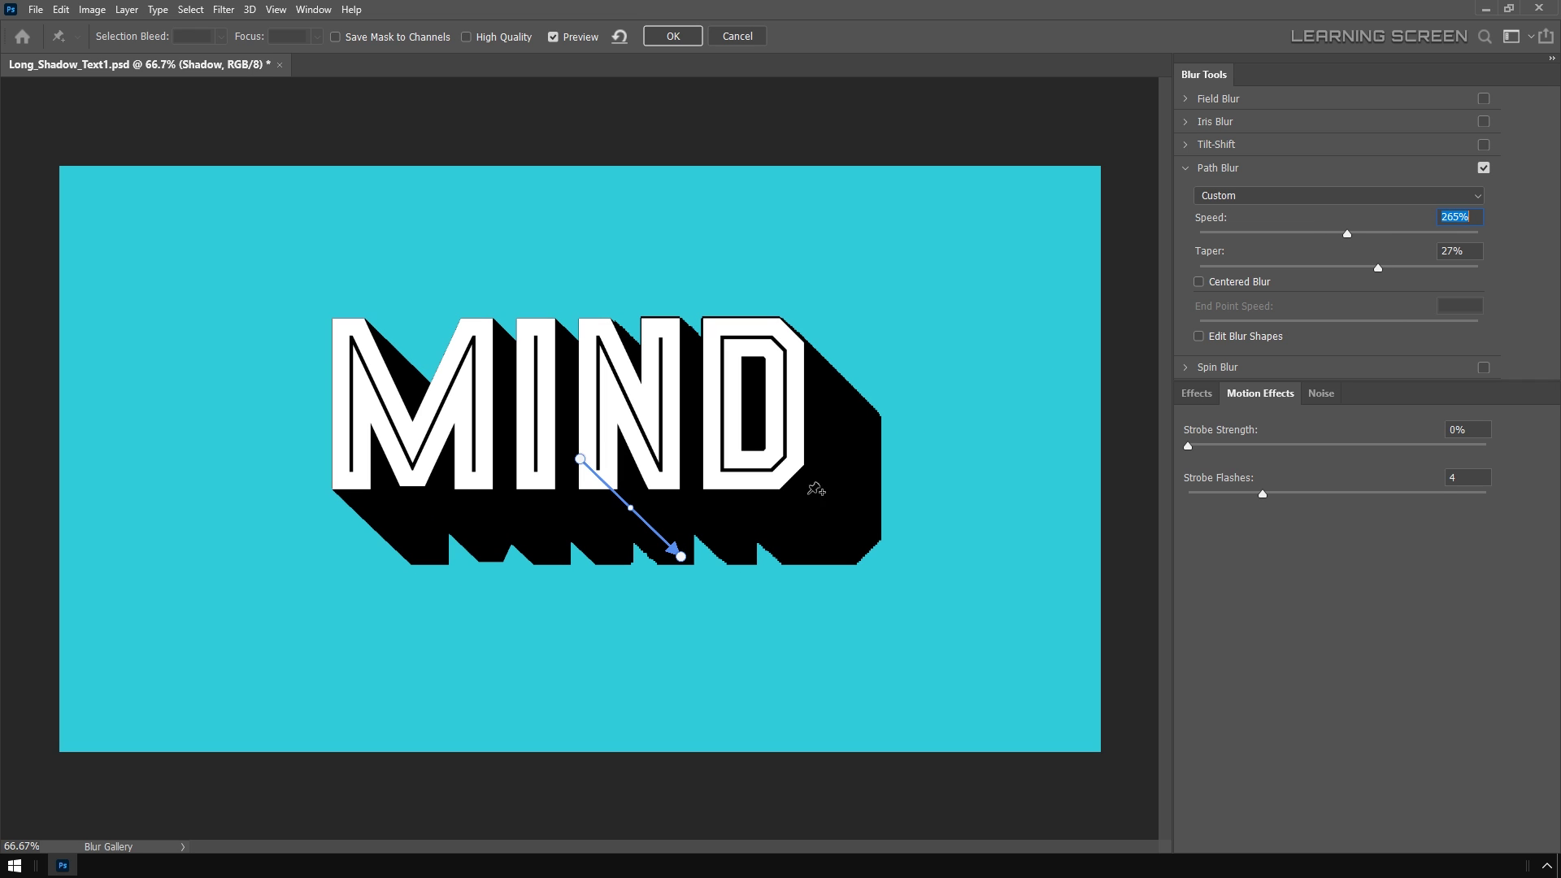
pyautogui.moveTo(681, 556); pyautogui.dragTo(839, 595)
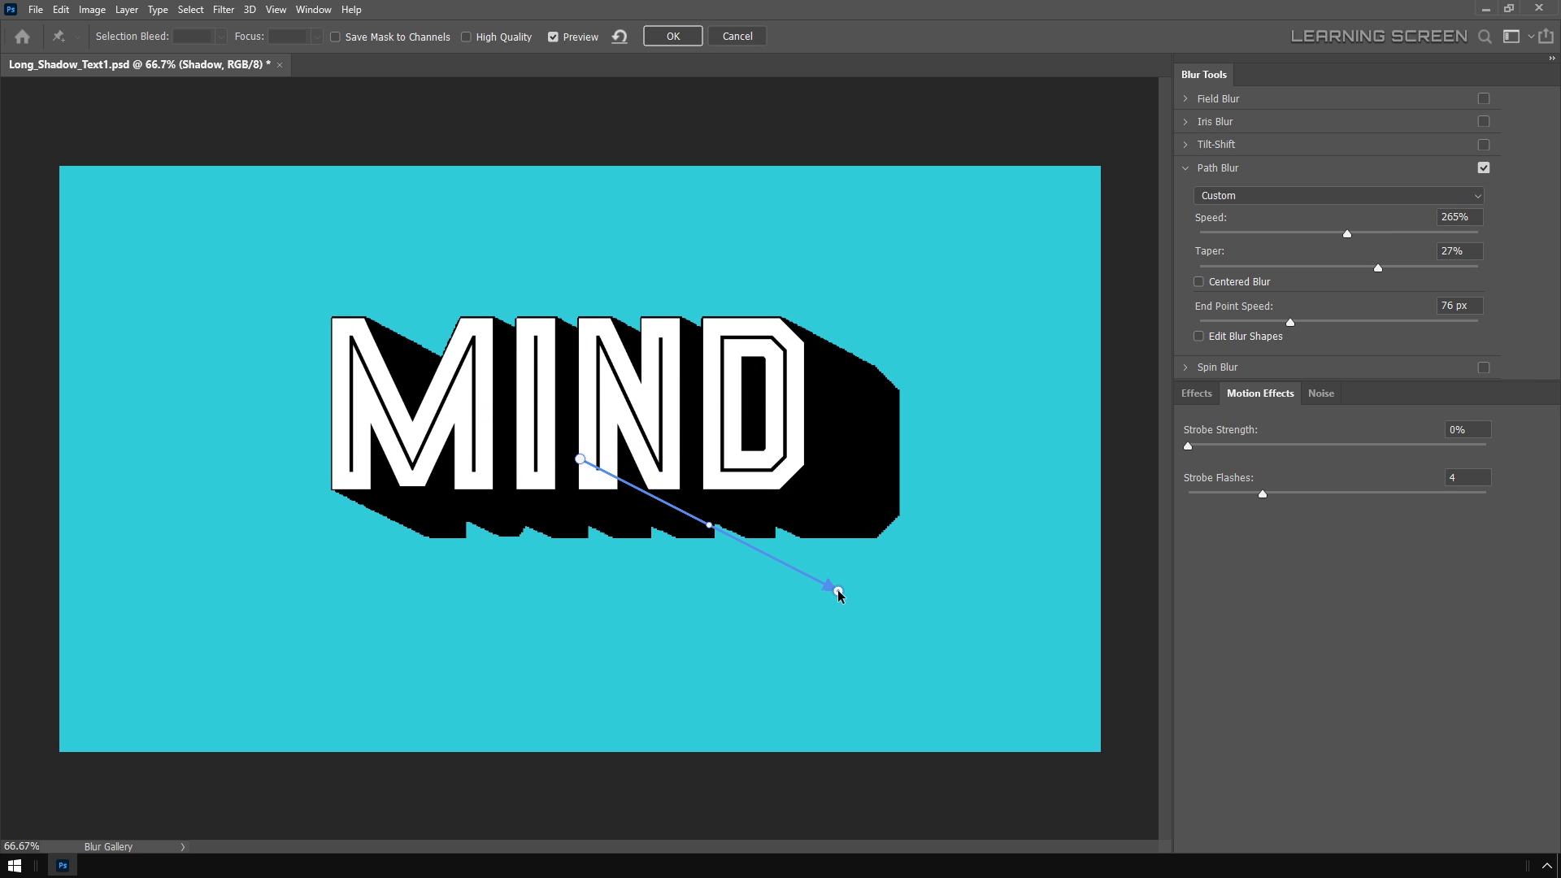
pyautogui.click(677, 39)
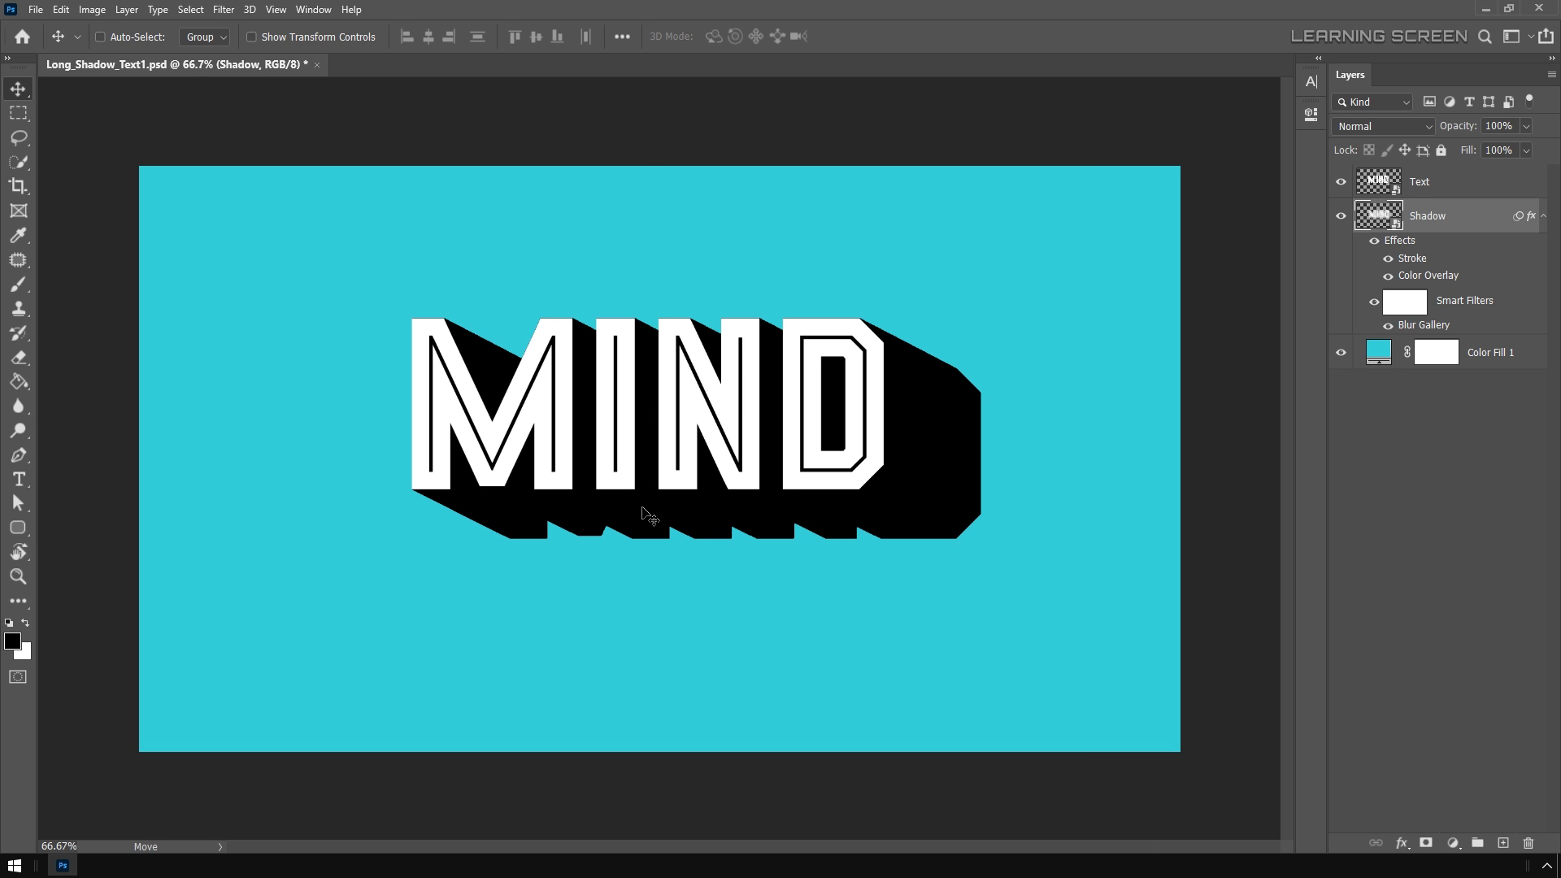